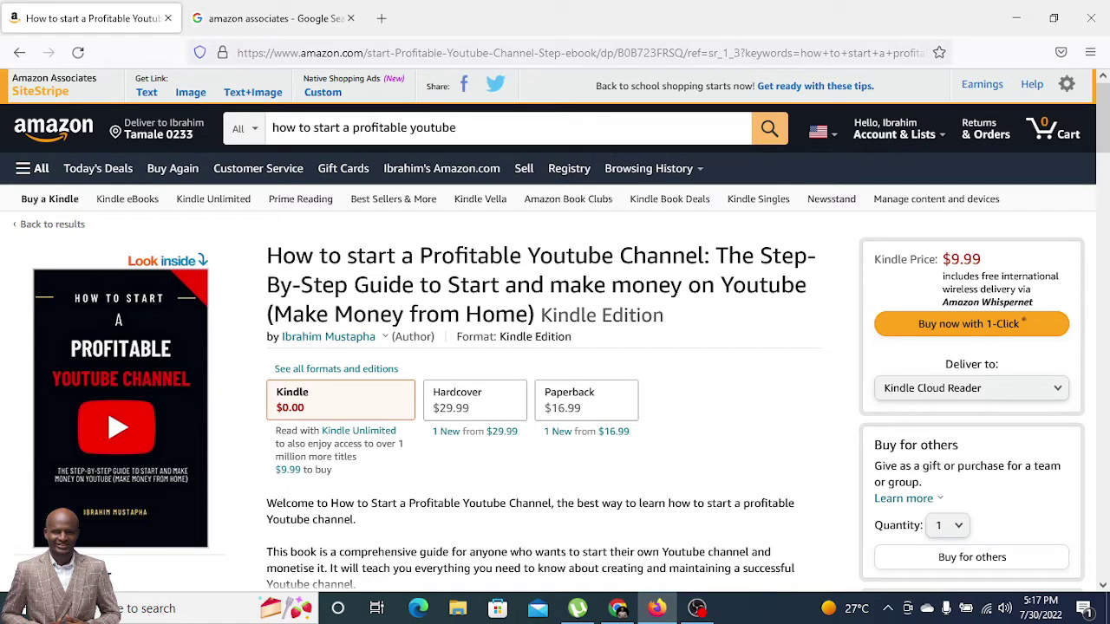
- Review the Amazon product page for the YouTube channel book and the search results for amazon associates
{"action": "scroll", "coordinate": [711, 446], "scroll_direction": "down", "scroll_amount": 1}
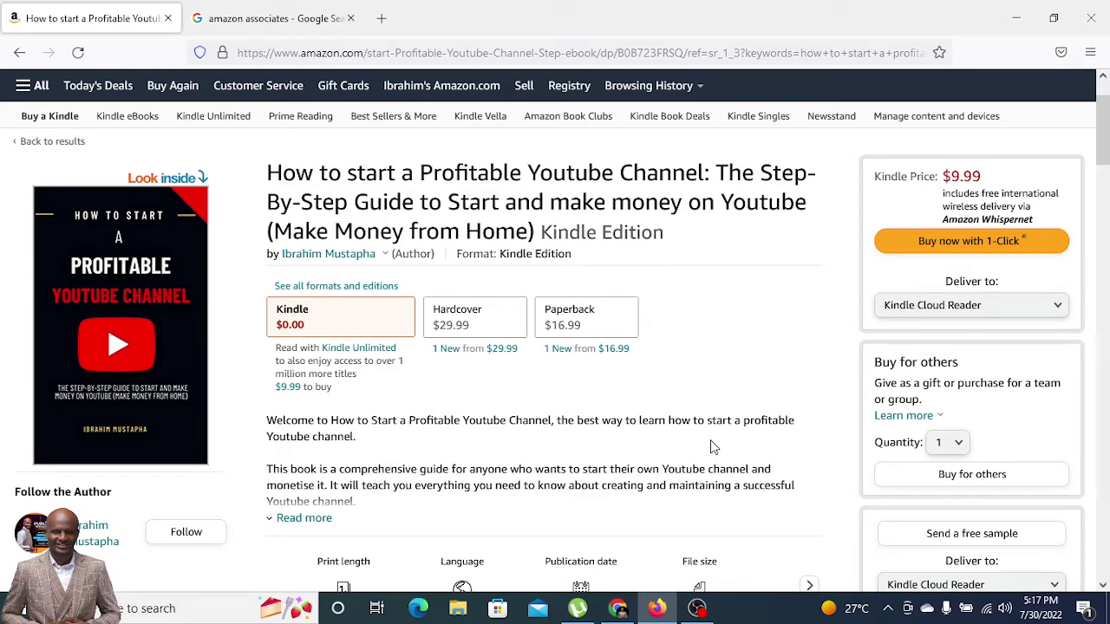
{"action": "left_click", "coordinate": [276, 16]}
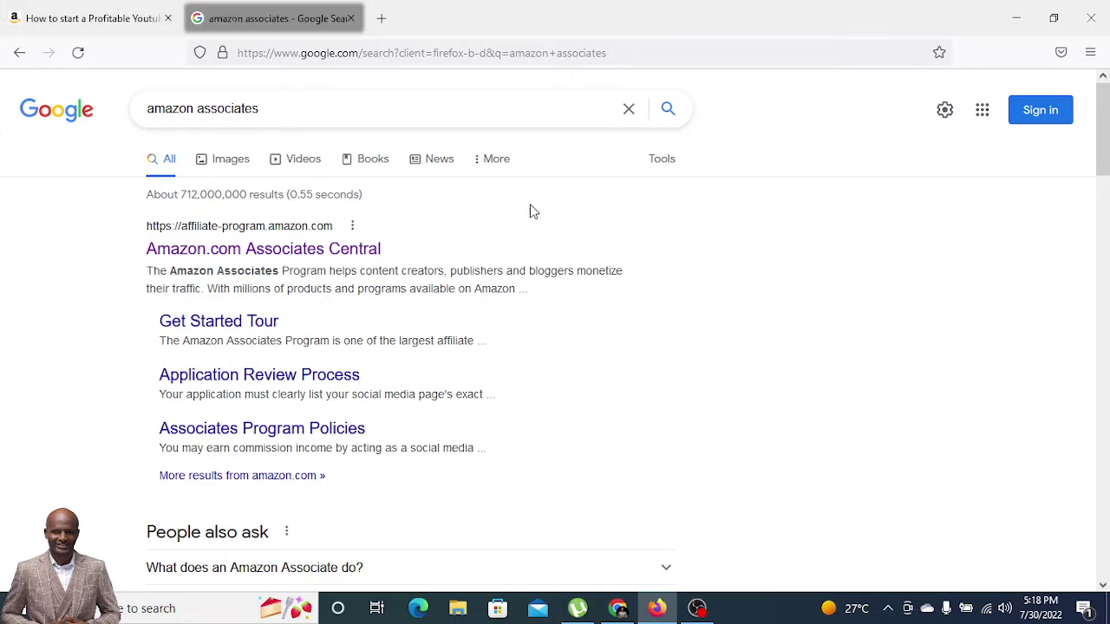
{"action": "left_click", "coordinate": [113, 18]}
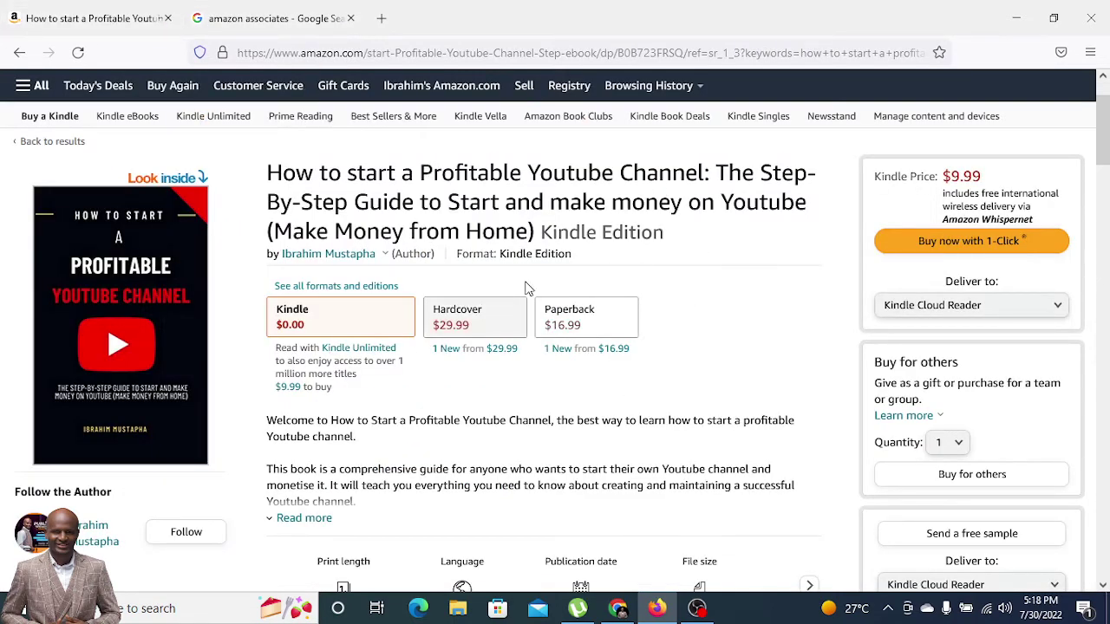
{"action": "scroll", "coordinate": [582, 240], "scroll_direction": "up", "scroll_amount": 2}
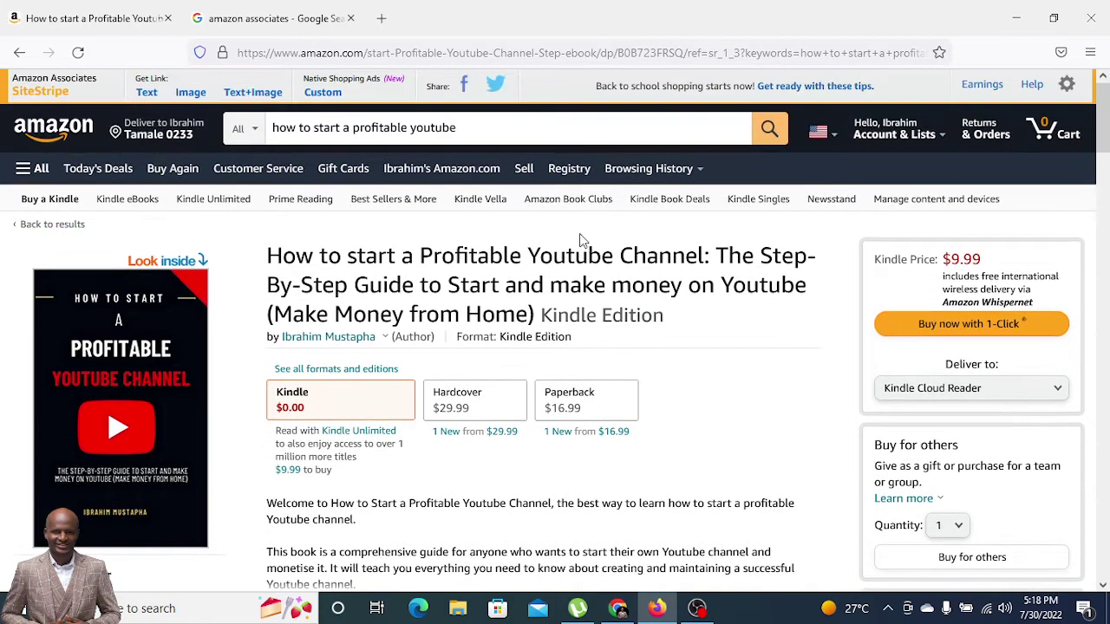
{"action": "left_click", "coordinate": [77, 53]}
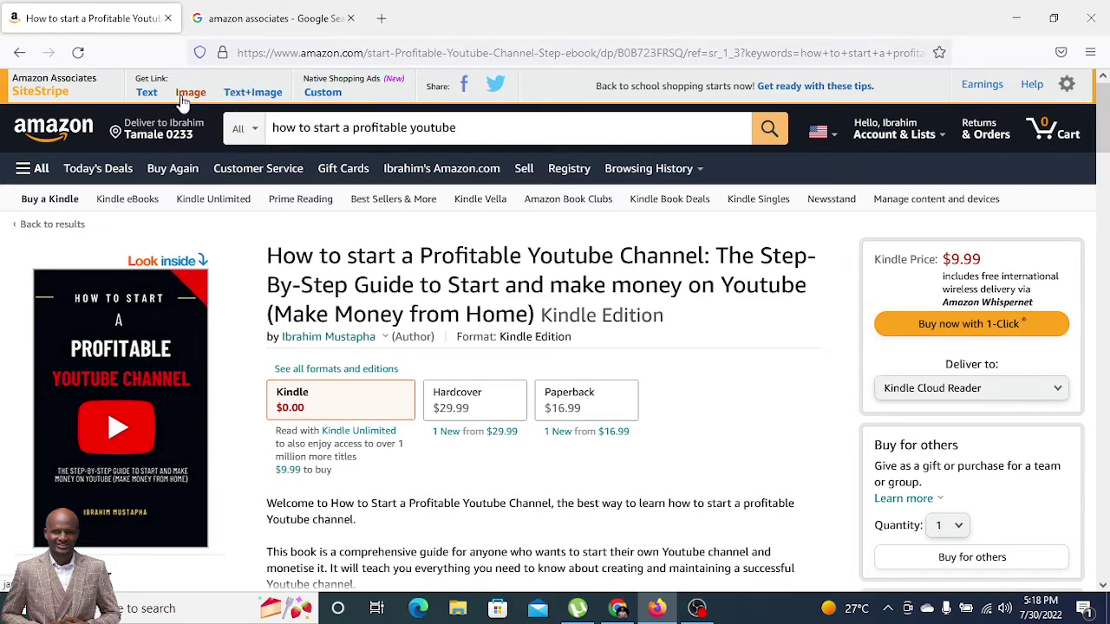
- Switch to the WordPress post in Chrome and examine the Amazon product boxes, cover image and text links already placed in it
{"action": "left_click", "coordinate": [624, 611]}
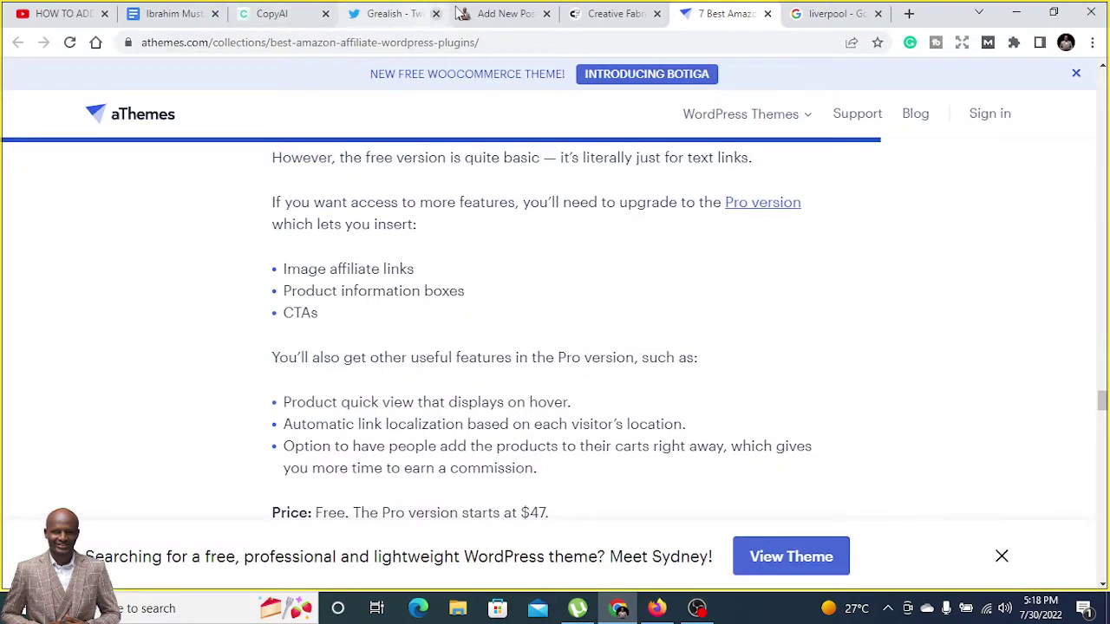
{"action": "left_click", "coordinate": [503, 14]}
{"action": "scroll", "coordinate": [460, 330], "scroll_direction": "down", "scroll_amount": 7}
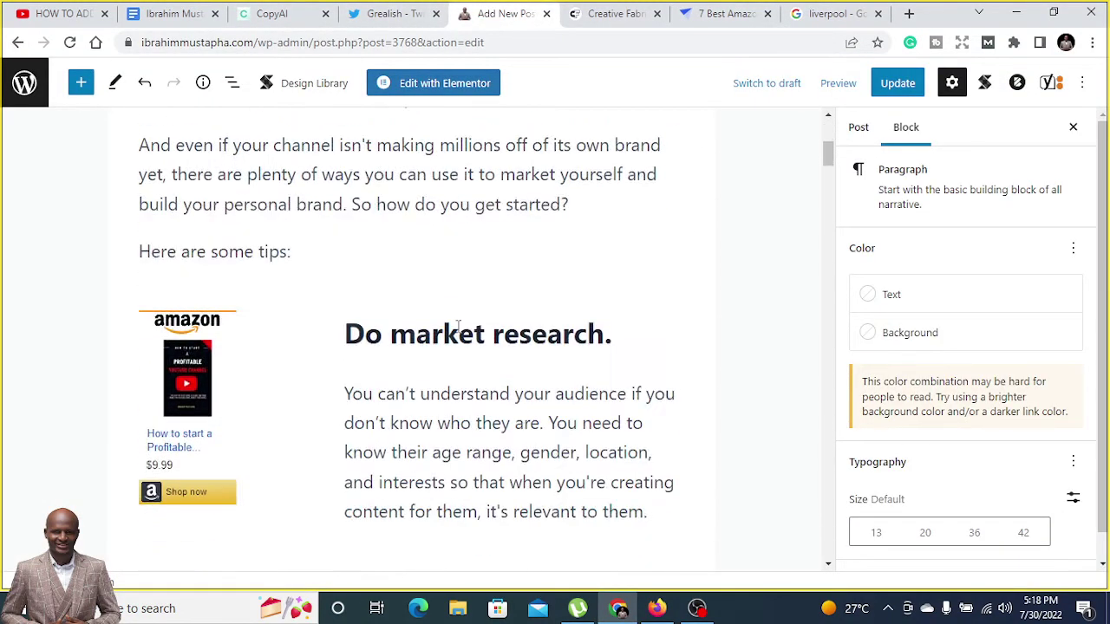
{"action": "scroll", "coordinate": [459, 326], "scroll_direction": "down", "scroll_amount": 10}
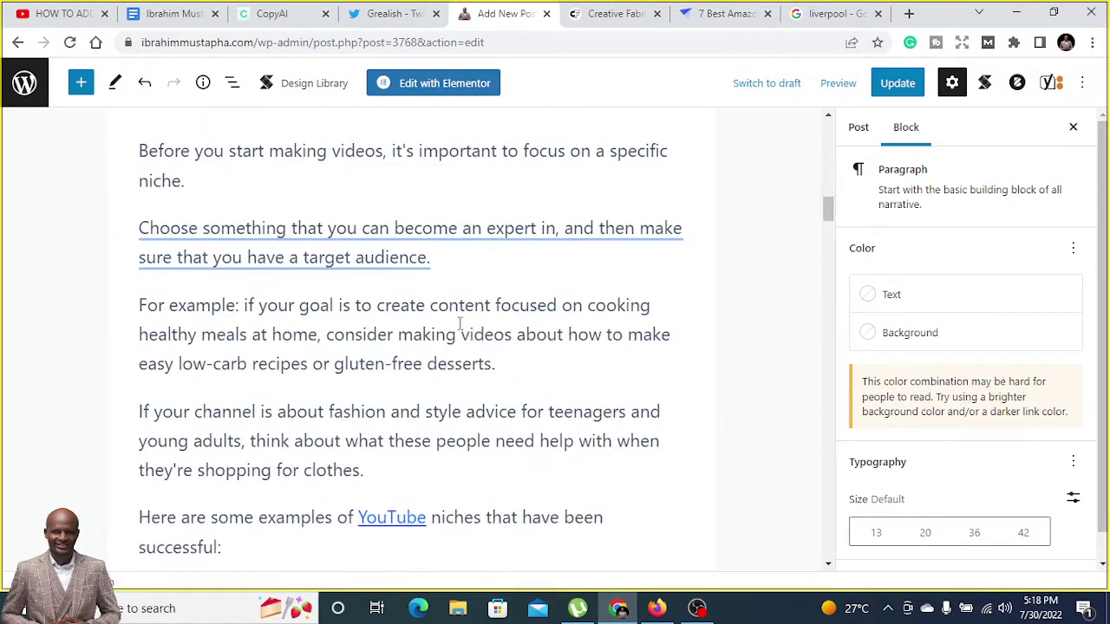
{"action": "scroll", "coordinate": [459, 325], "scroll_direction": "up", "scroll_amount": 1}
{"action": "scroll", "coordinate": [395, 347], "scroll_direction": "up", "scroll_amount": 10}
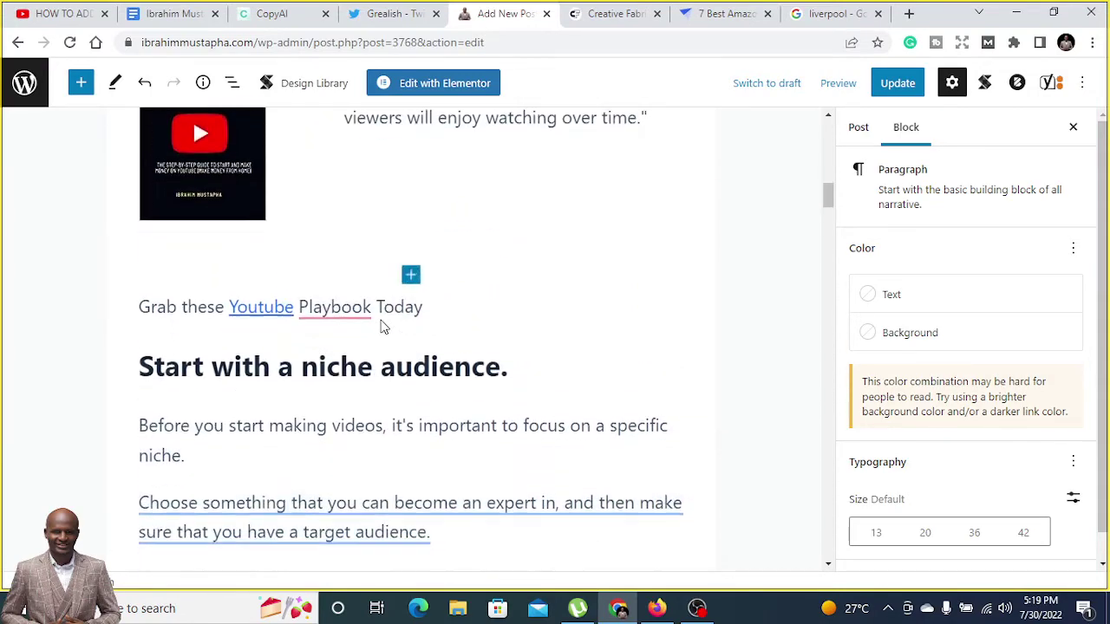
{"action": "scroll", "coordinate": [381, 314], "scroll_direction": "up", "scroll_amount": 5}
{"action": "scroll", "coordinate": [383, 320], "scroll_direction": "down", "scroll_amount": 13}
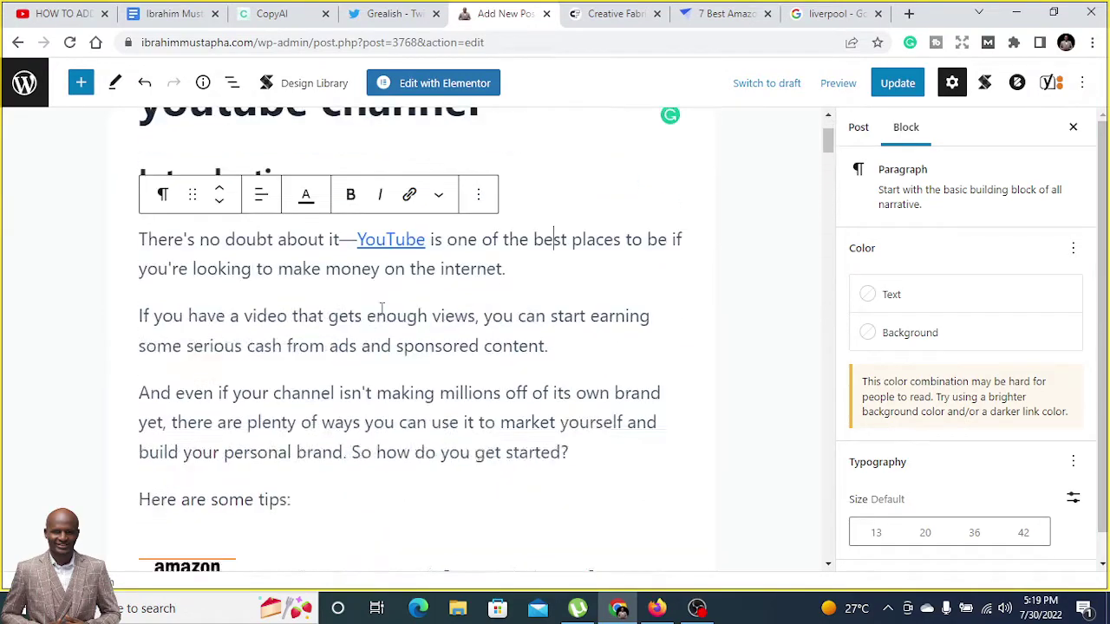
{"action": "scroll", "coordinate": [384, 321], "scroll_direction": "down", "scroll_amount": 4}
{"action": "scroll", "coordinate": [381, 299], "scroll_direction": "up", "scroll_amount": 6}
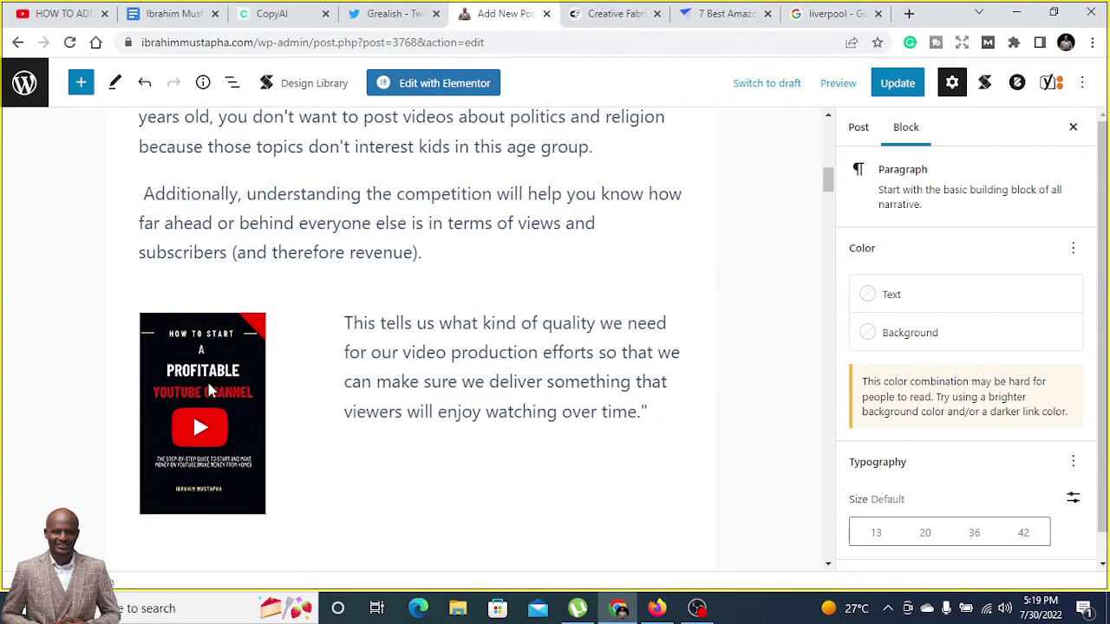
{"action": "scroll", "coordinate": [437, 381], "scroll_direction": "down", "scroll_amount": 9}
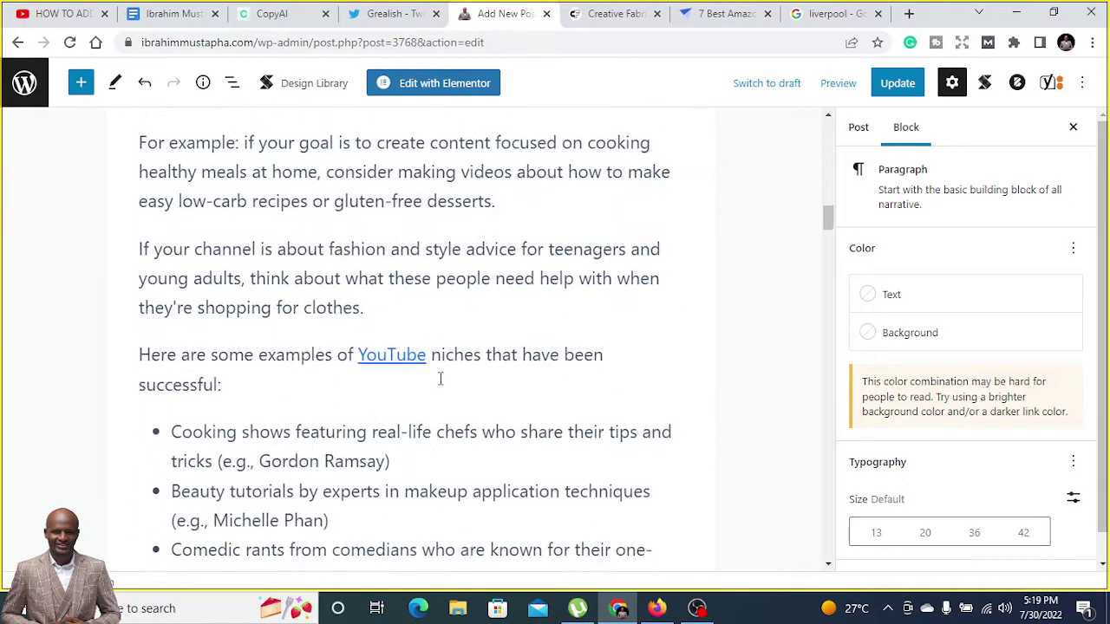
{"action": "scroll", "coordinate": [440, 379], "scroll_direction": "down", "scroll_amount": 2}
{"action": "scroll", "coordinate": [439, 379], "scroll_direction": "up", "scroll_amount": 2}
{"action": "scroll", "coordinate": [443, 382], "scroll_direction": "down", "scroll_amount": 6}
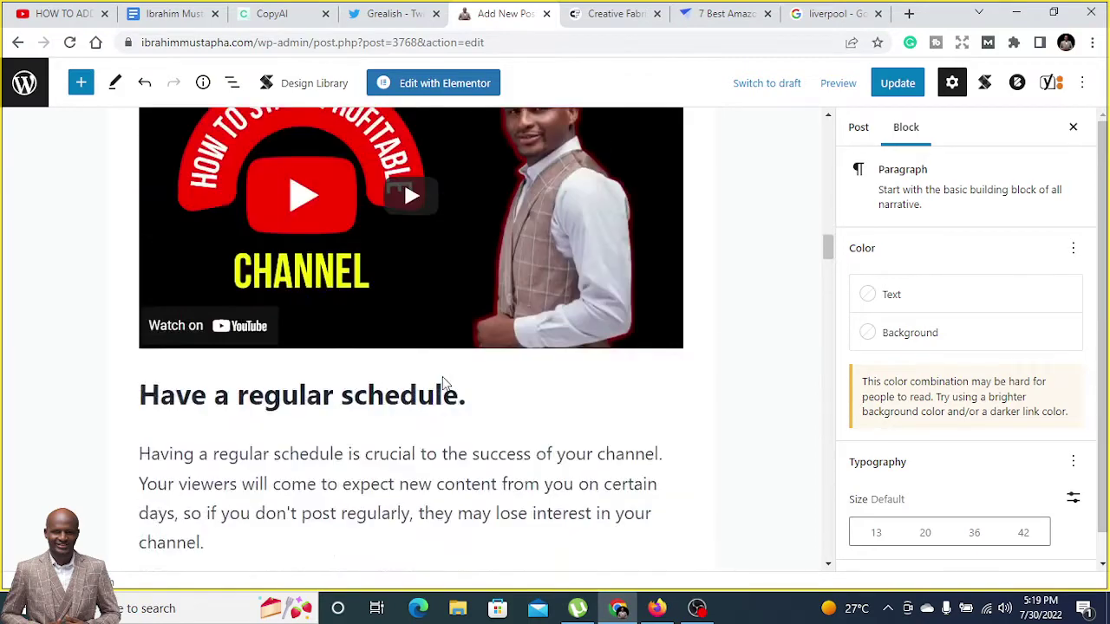
- Add an empty paragraph after the one ending in "How much time do I have?" in the regular schedule section
{"action": "scroll", "coordinate": [443, 382], "scroll_direction": "down", "scroll_amount": 5}
{"action": "left_click", "coordinate": [474, 344]}
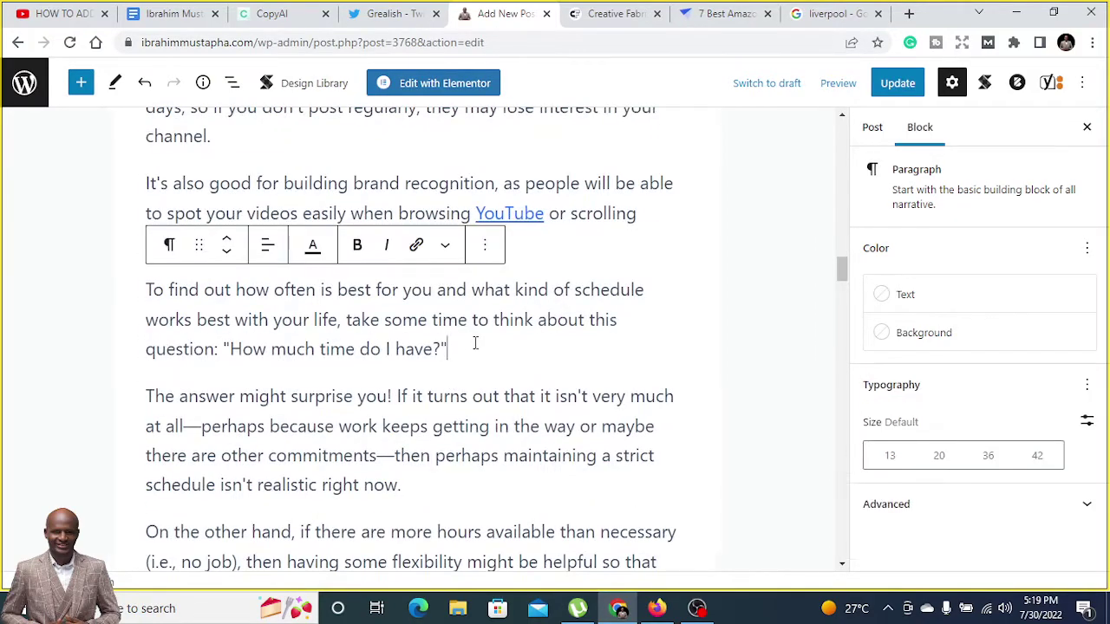
{"action": "key", "text": "Return"}
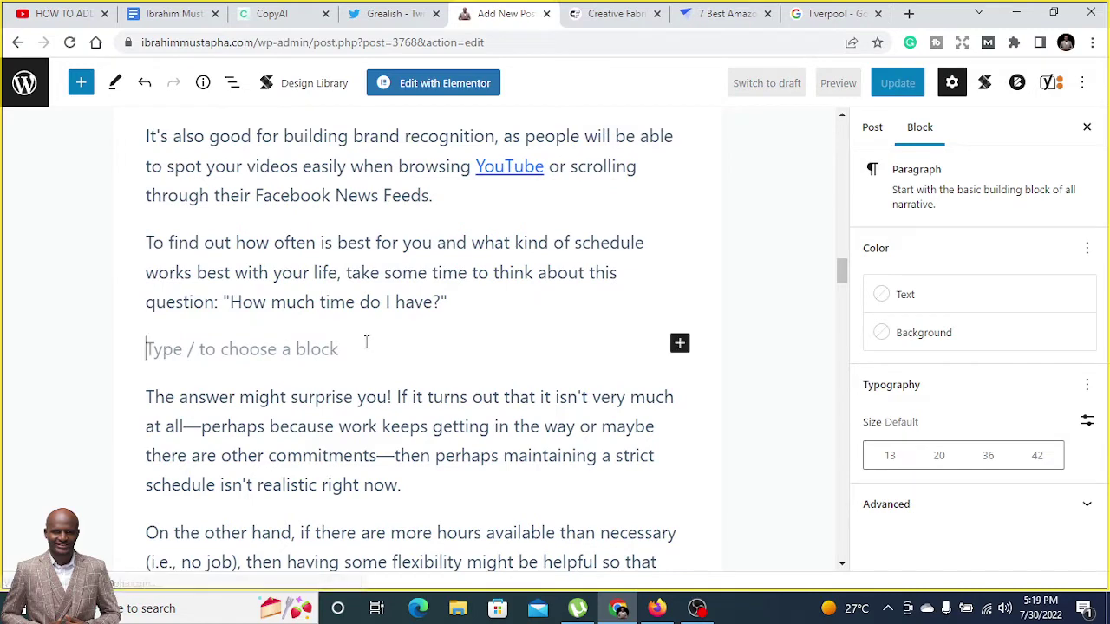
- Switch to Firefox, generate a Large SiteStripe image link for the book and copy its HTML code
{"action": "left_click", "coordinate": [659, 611]}
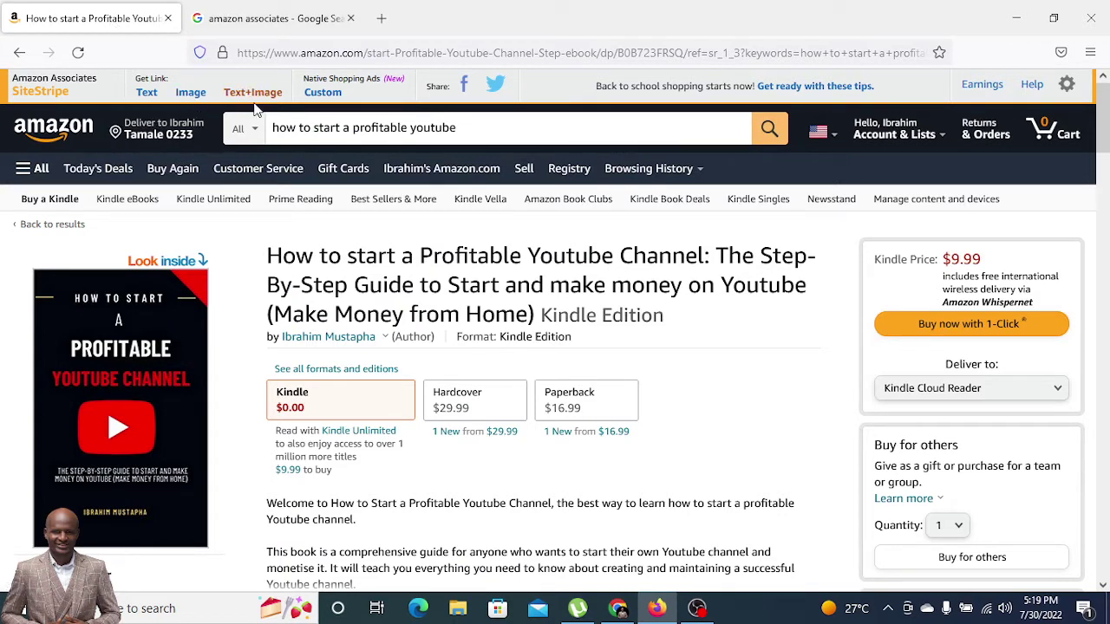
{"action": "left_click", "coordinate": [193, 93]}
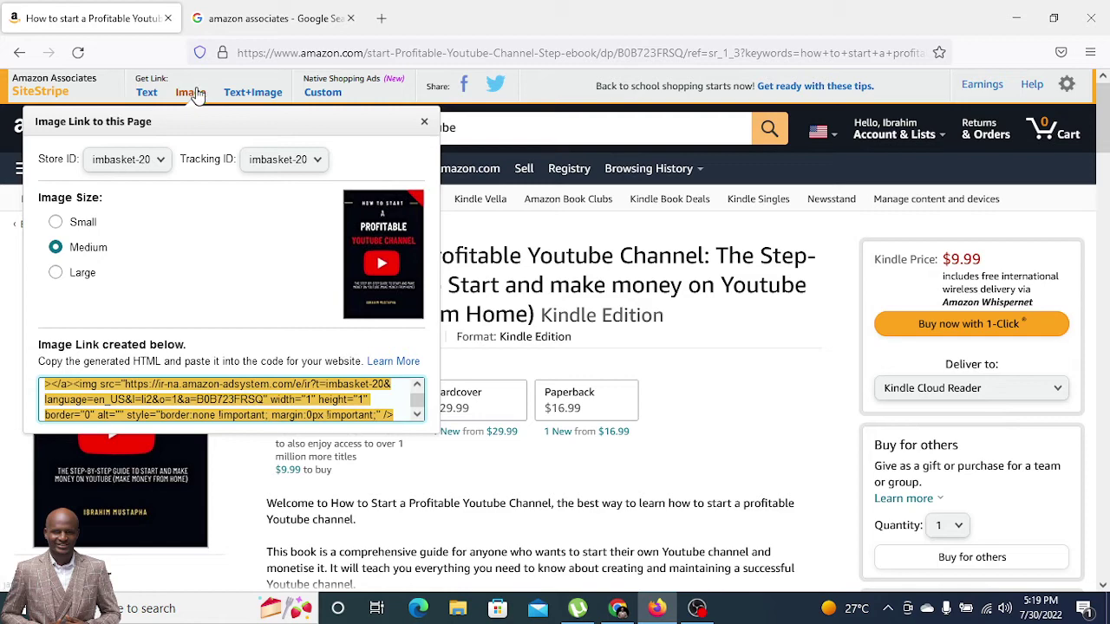
{"action": "left_click", "coordinate": [85, 276]}
{"action": "scroll", "coordinate": [271, 414], "scroll_direction": "down", "scroll_amount": 1}
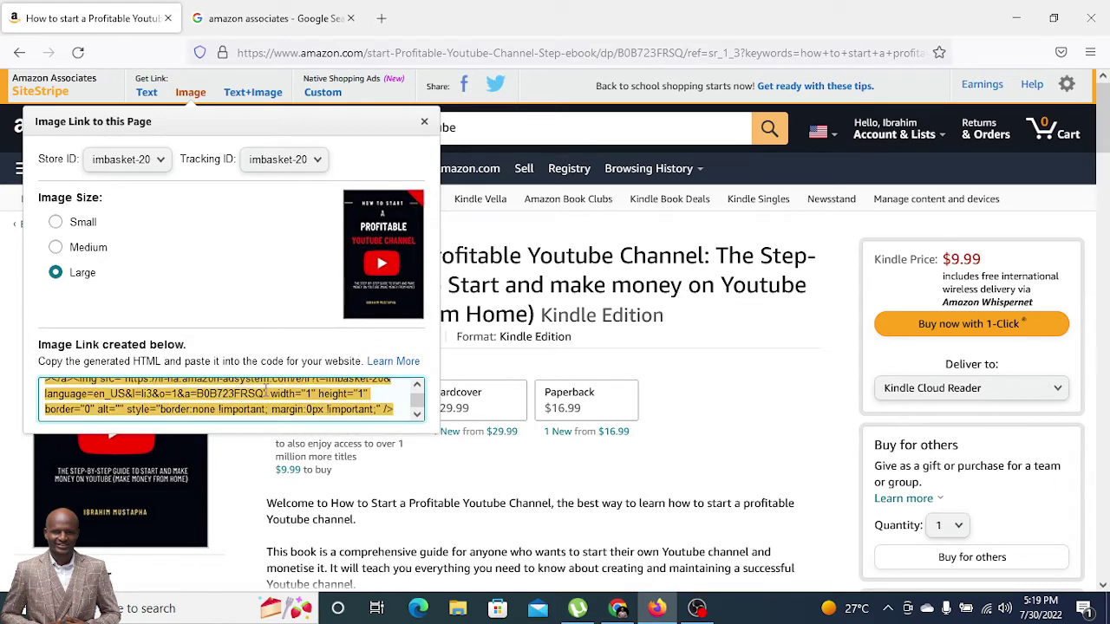
{"action": "right_click", "coordinate": [266, 391]}
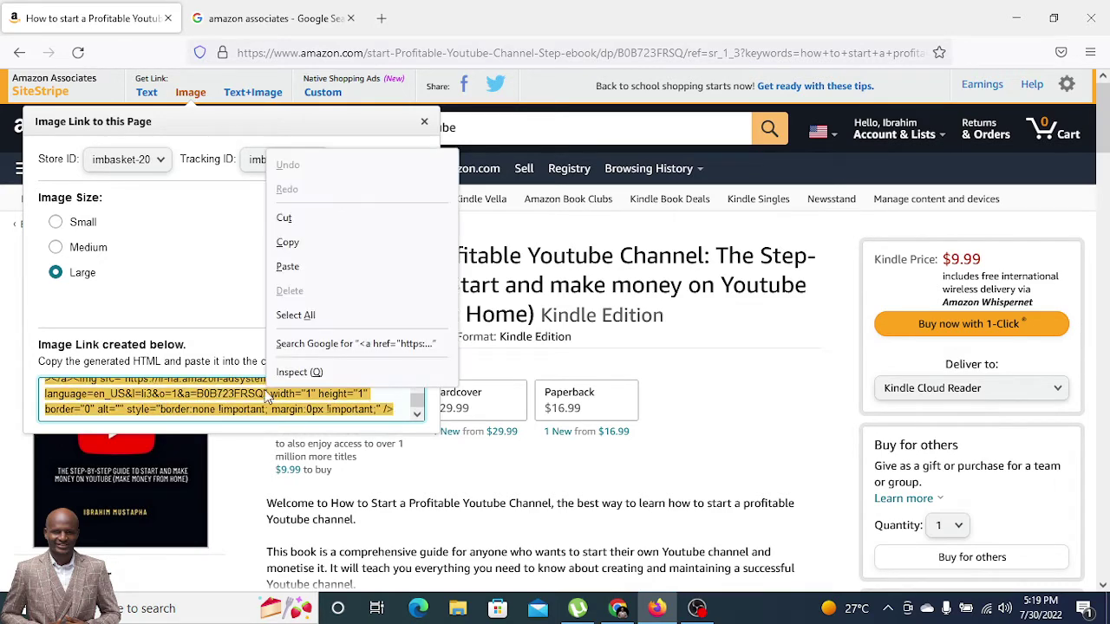
{"action": "left_click", "coordinate": [338, 238]}
- Switch to the WordPress post in Chrome and insert a 30 / 70 Columns block at the empty paragraph
{"action": "left_click", "coordinate": [618, 608]}
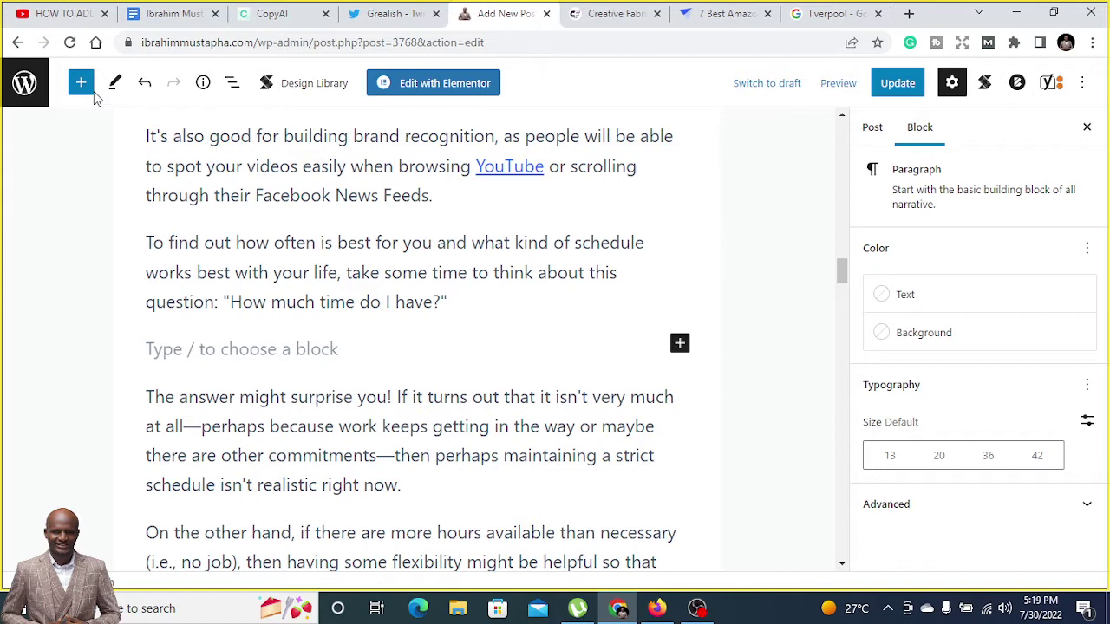
{"action": "scroll", "coordinate": [568, 500], "scroll_direction": "down", "scroll_amount": 1}
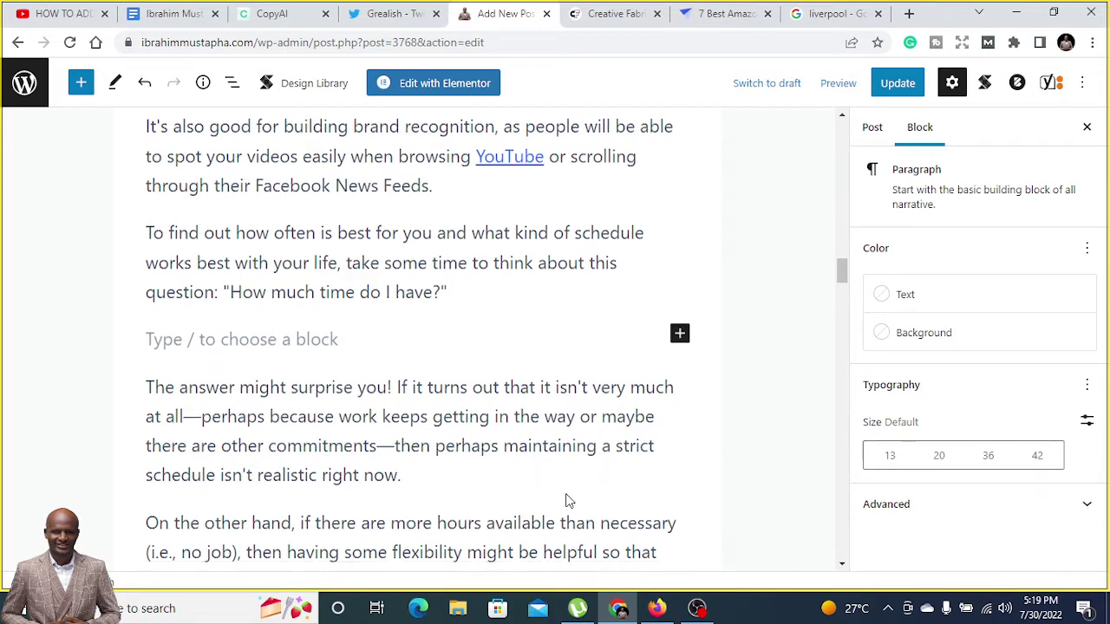
{"action": "scroll", "coordinate": [567, 499], "scroll_direction": "down", "scroll_amount": 3}
{"action": "scroll", "coordinate": [568, 490], "scroll_direction": "up", "scroll_amount": 4}
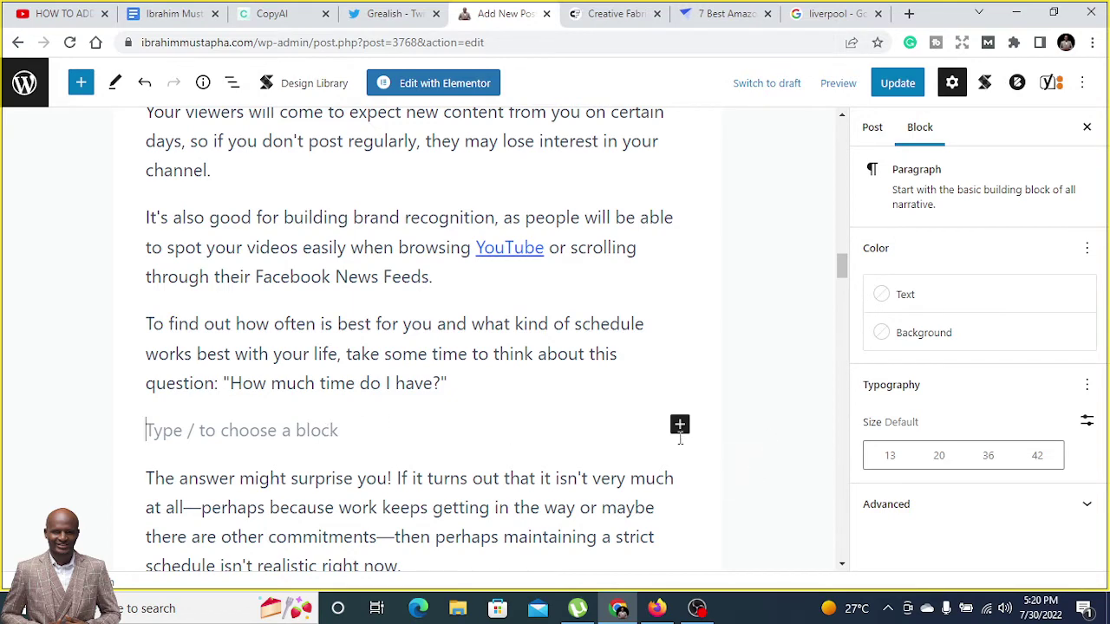
{"action": "left_click", "coordinate": [680, 427]}
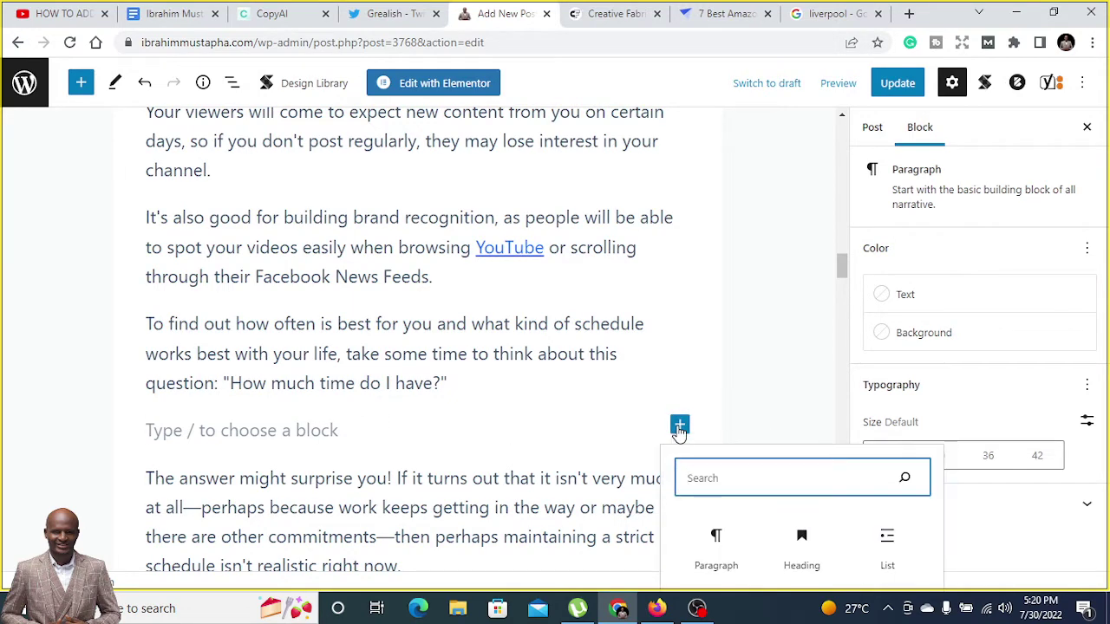
{"action": "scroll", "coordinate": [505, 439], "scroll_direction": "down", "scroll_amount": 4}
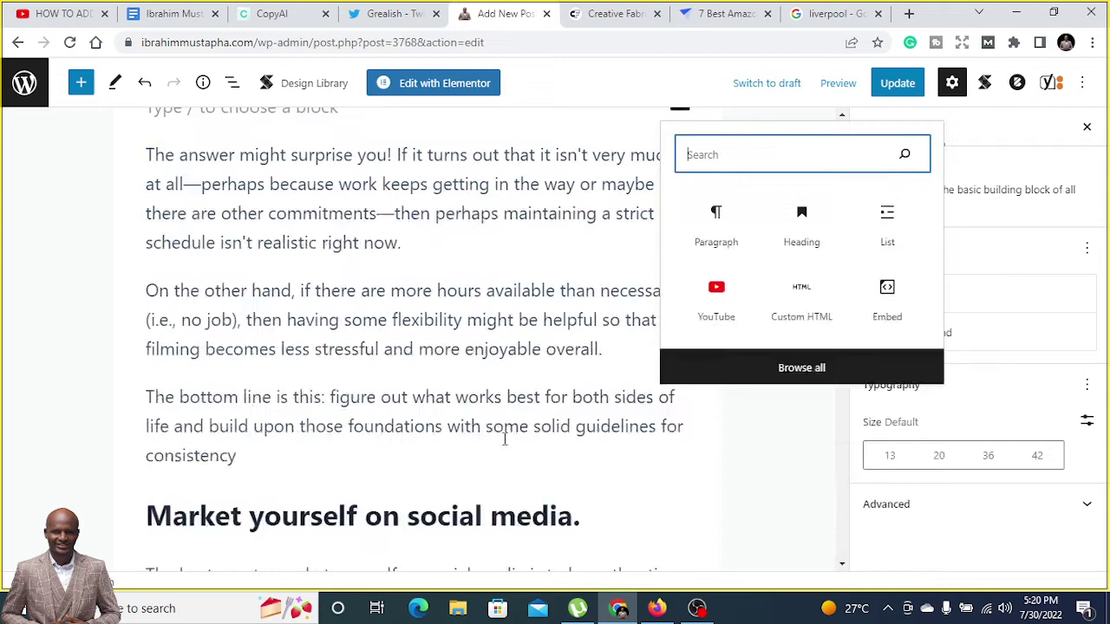
{"action": "scroll", "coordinate": [505, 440], "scroll_direction": "up", "scroll_amount": 2}
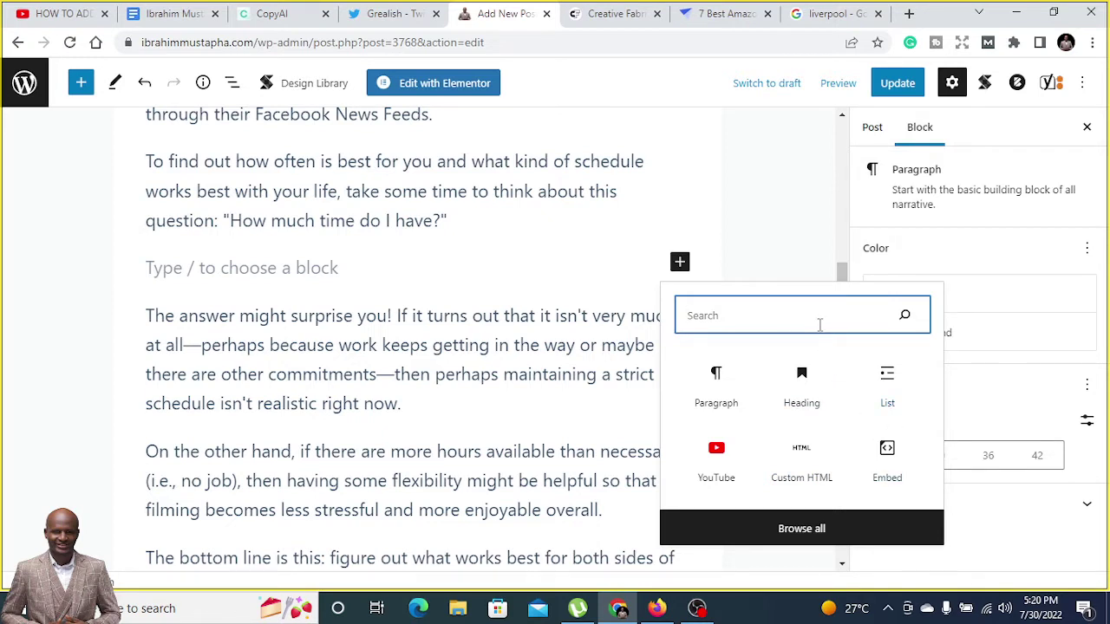
{"action": "type", "text": "col"}
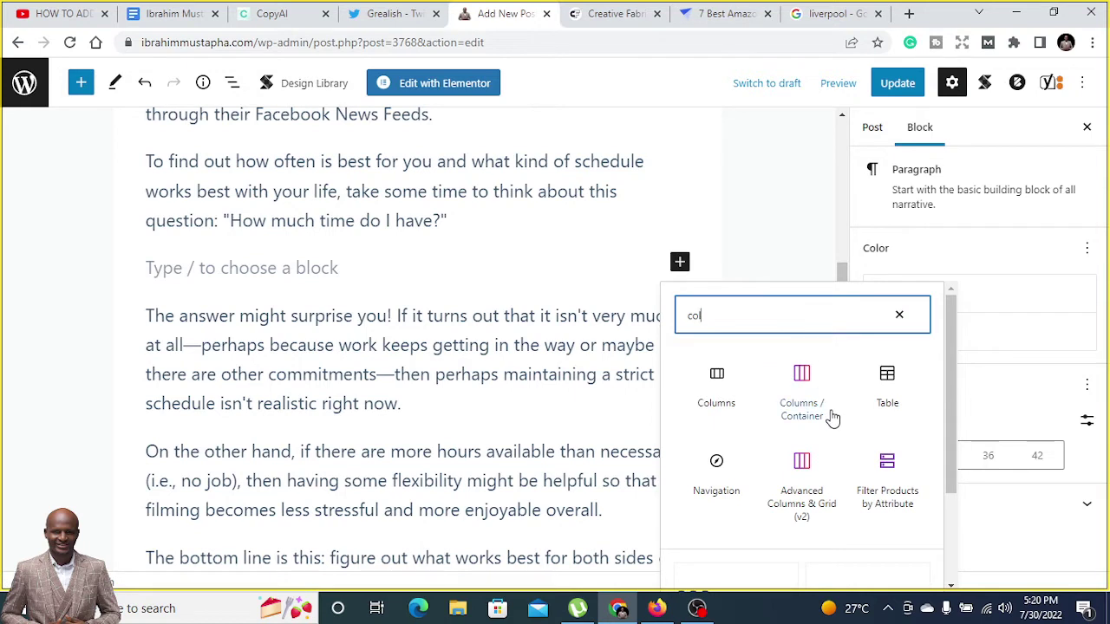
{"action": "left_click", "coordinate": [717, 404]}
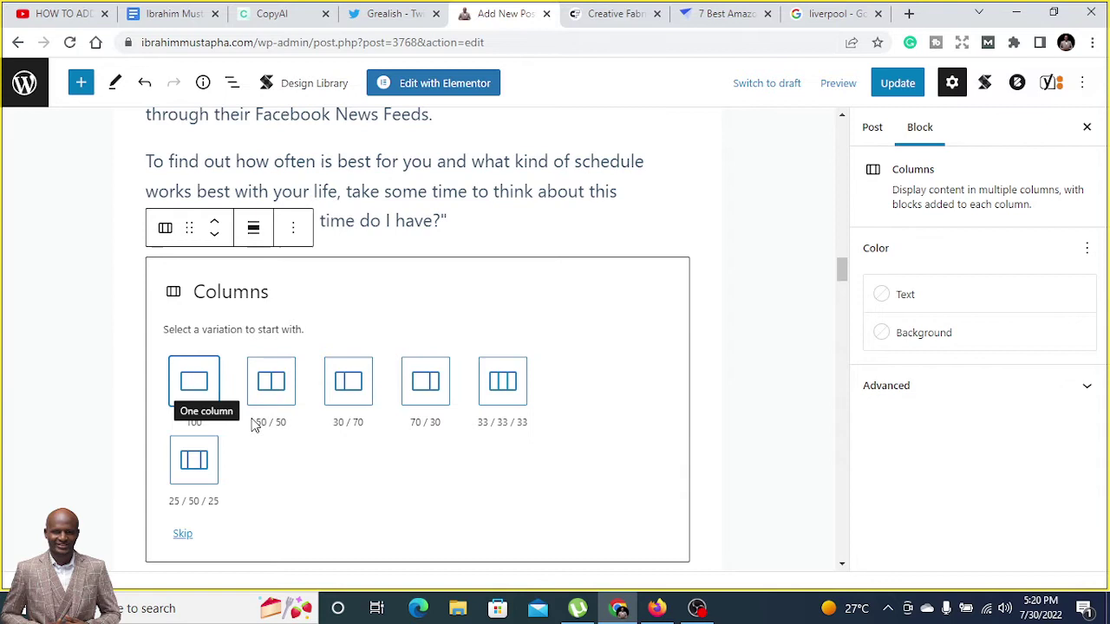
{"action": "left_click", "coordinate": [361, 395]}
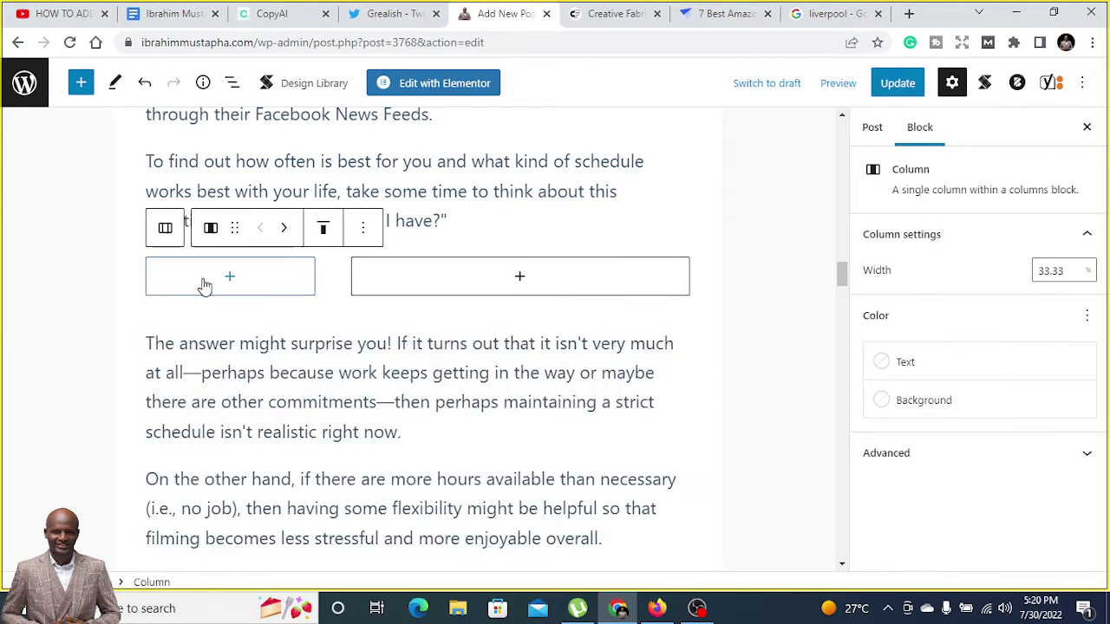
- Add a Custom HTML block to the narrower column, paste the copied Amazon image link code and preview it
{"action": "mouse_move", "coordinate": [219, 312]}
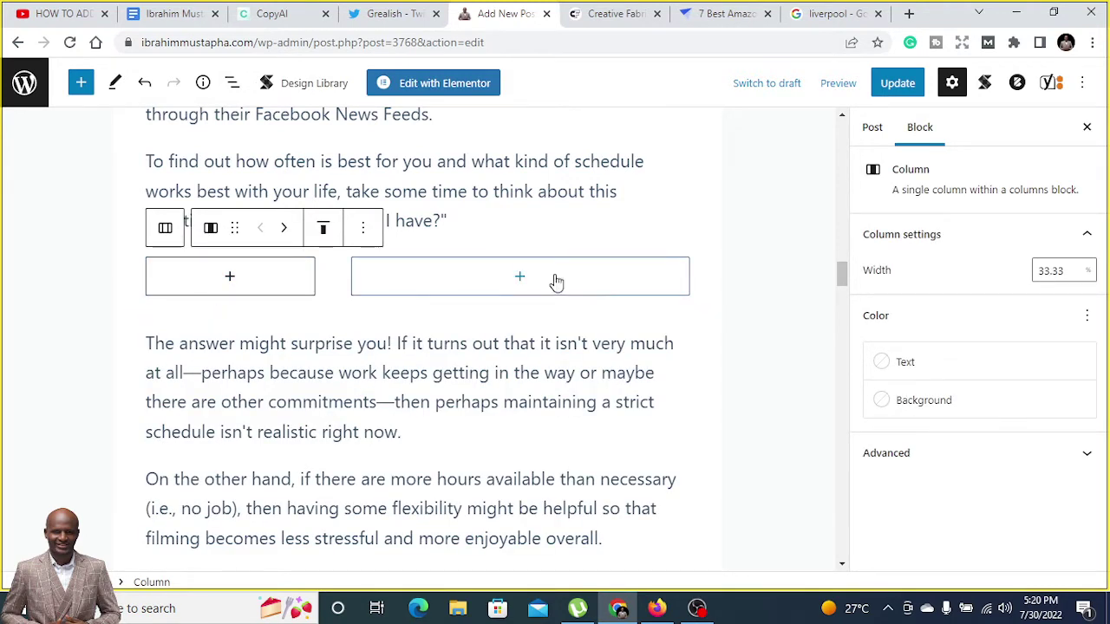
{"action": "left_click", "coordinate": [230, 277]}
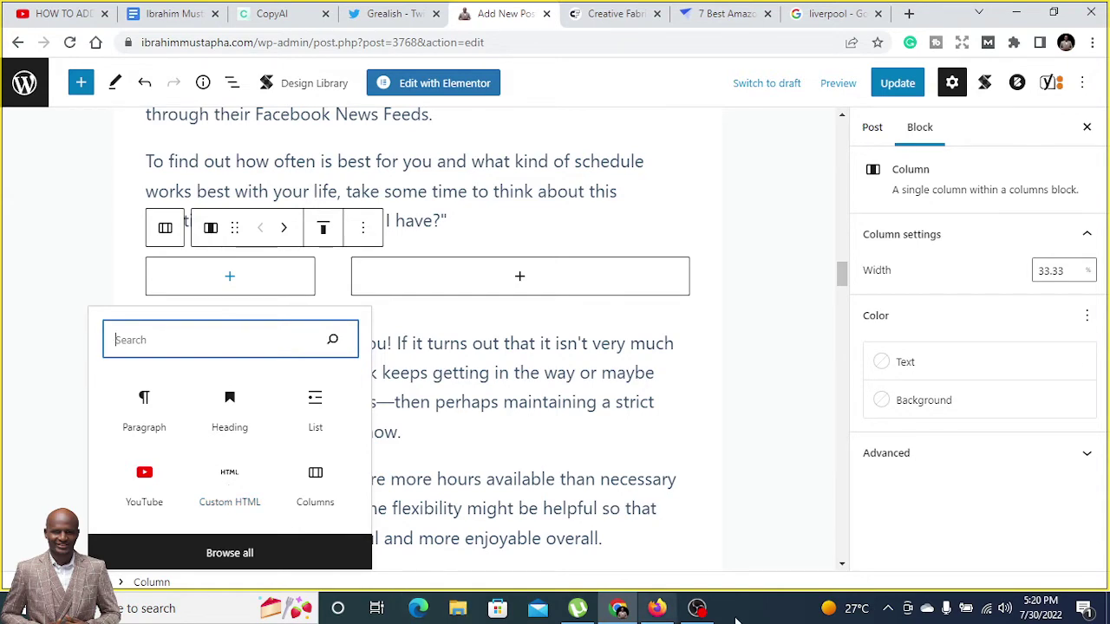
{"action": "left_click", "coordinate": [656, 608]}
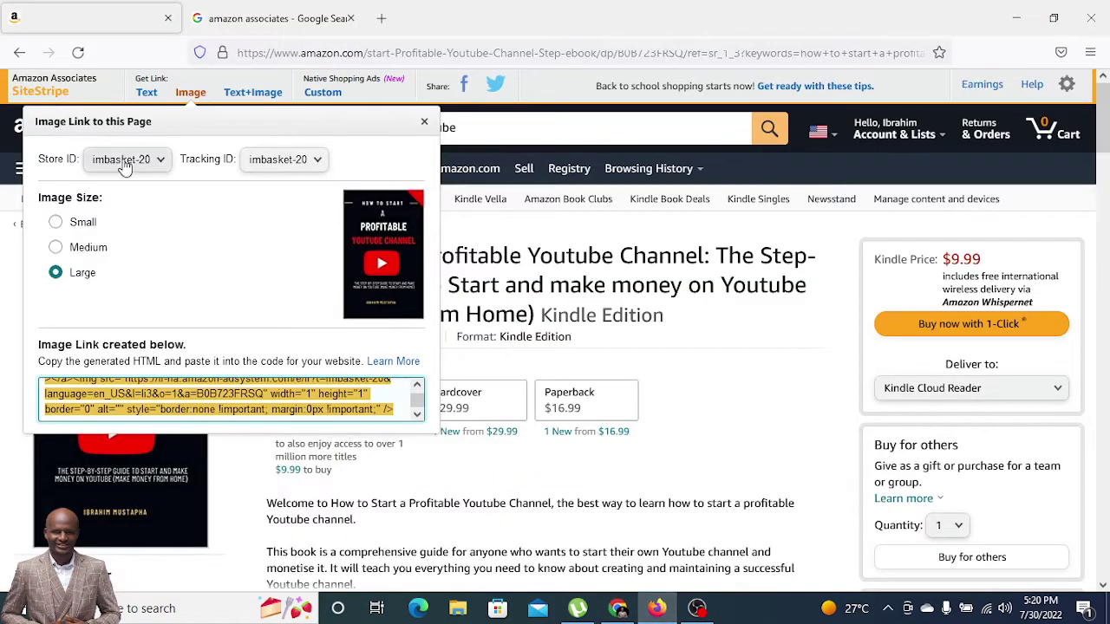
{"action": "left_click", "coordinate": [616, 609]}
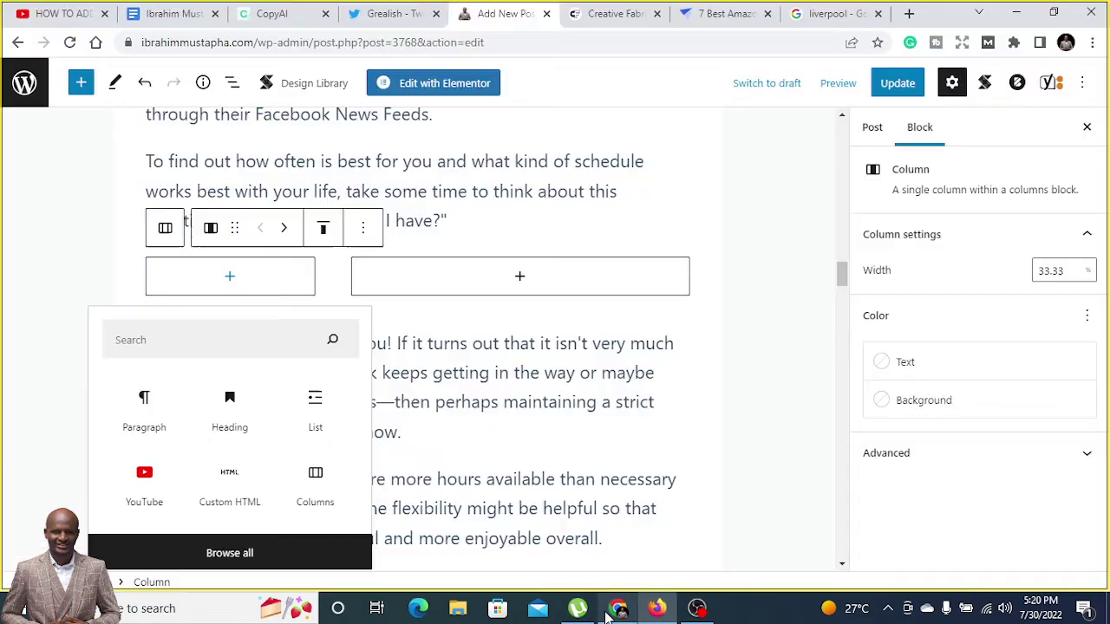
{"action": "left_click", "coordinate": [230, 490]}
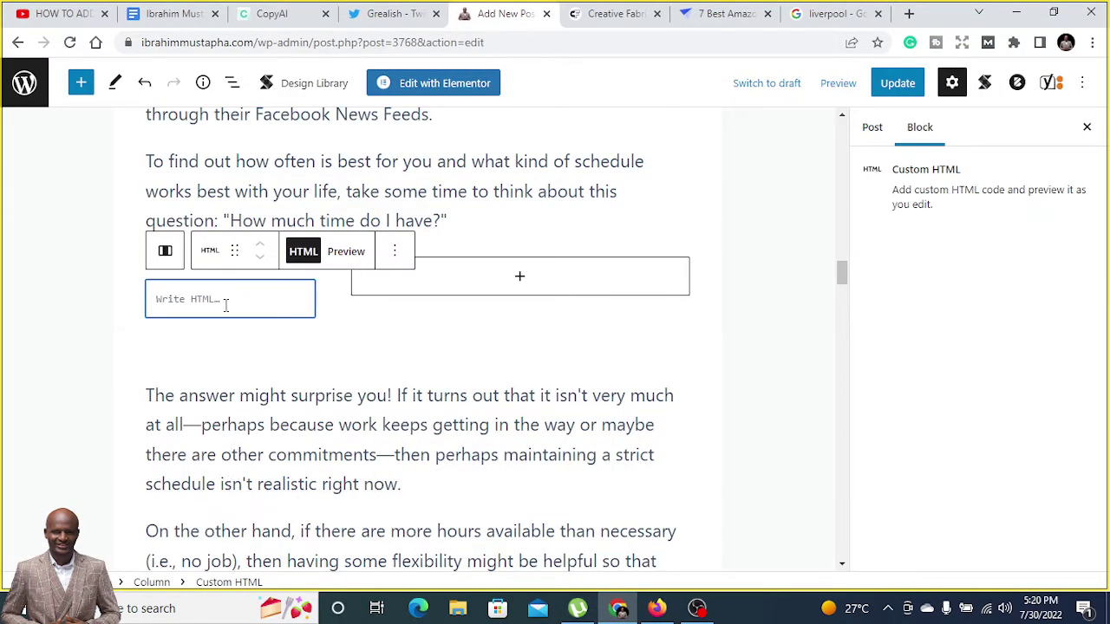
{"action": "key", "text": "ctrl+v"}
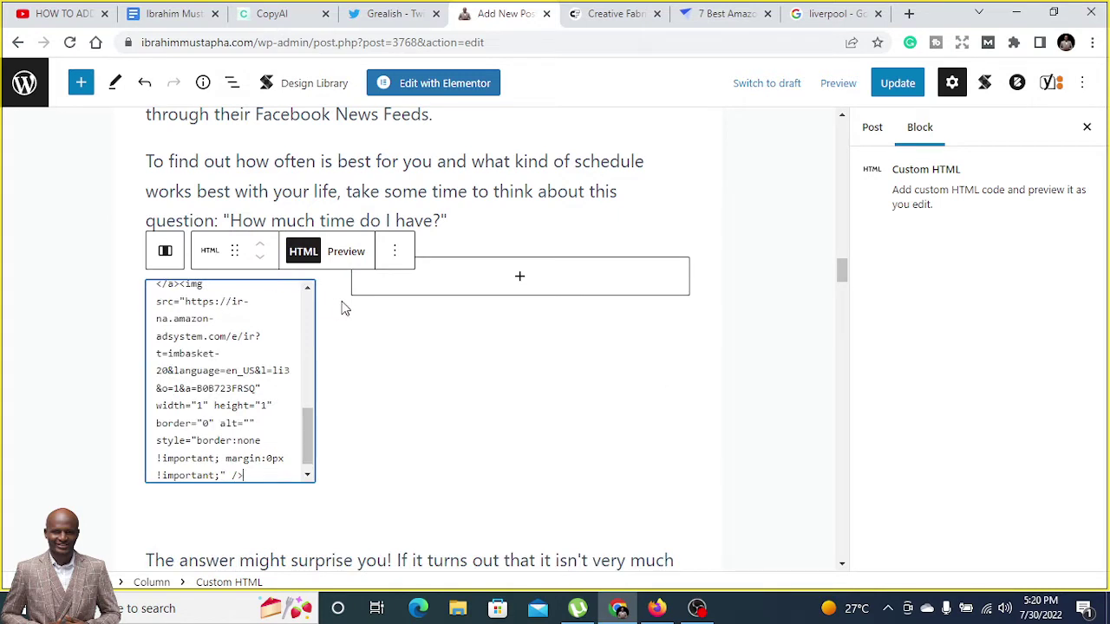
{"action": "left_click", "coordinate": [341, 254]}
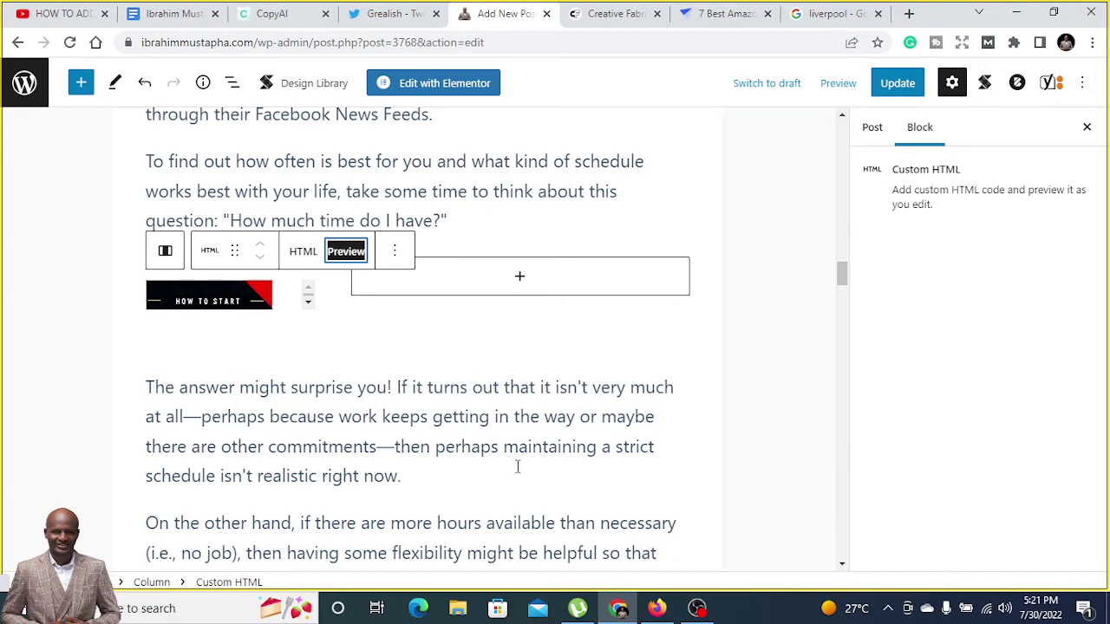
- Examine the rendered Amazon book image in the narrower column and its placement among the surrounding paragraphs
{"action": "scroll", "coordinate": [512, 464], "scroll_direction": "down", "scroll_amount": 3}
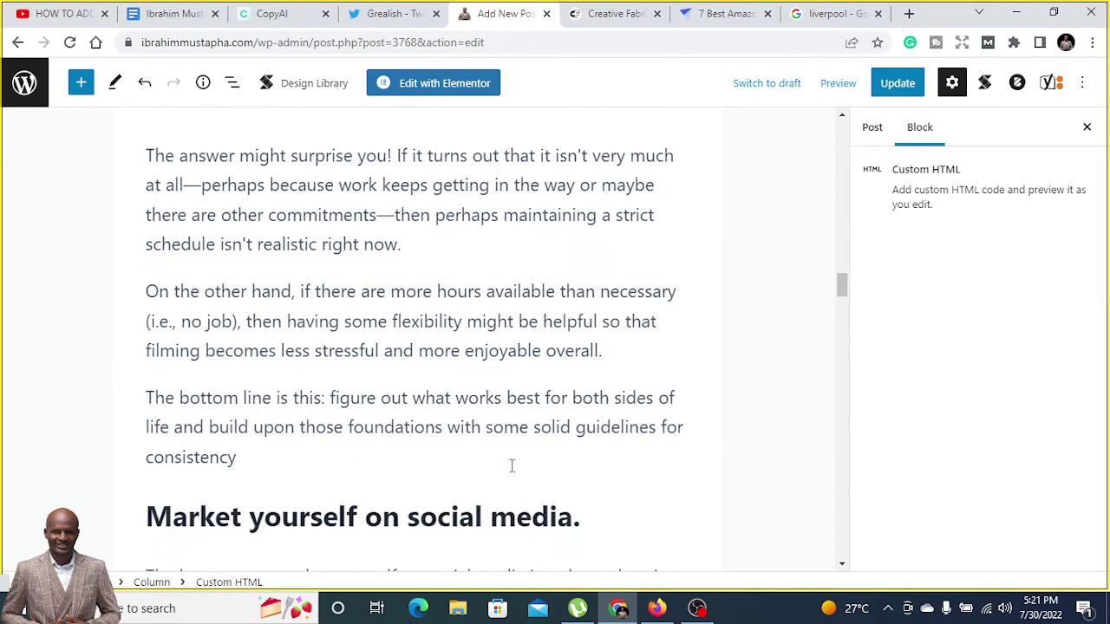
{"action": "scroll", "coordinate": [510, 464], "scroll_direction": "up", "scroll_amount": 3}
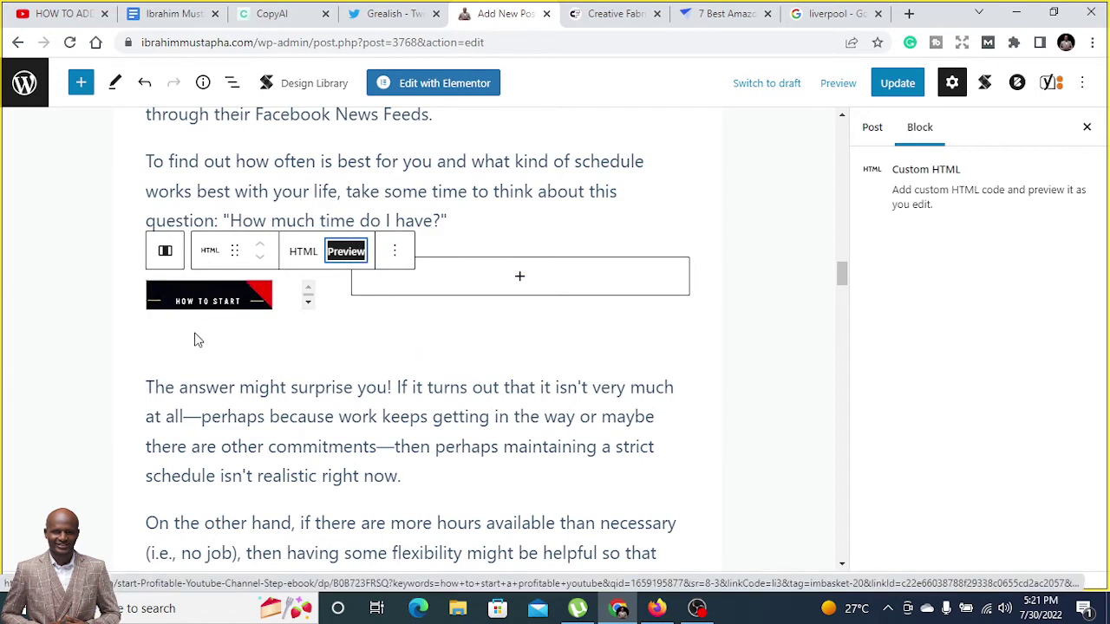
{"action": "left_click", "coordinate": [373, 334]}
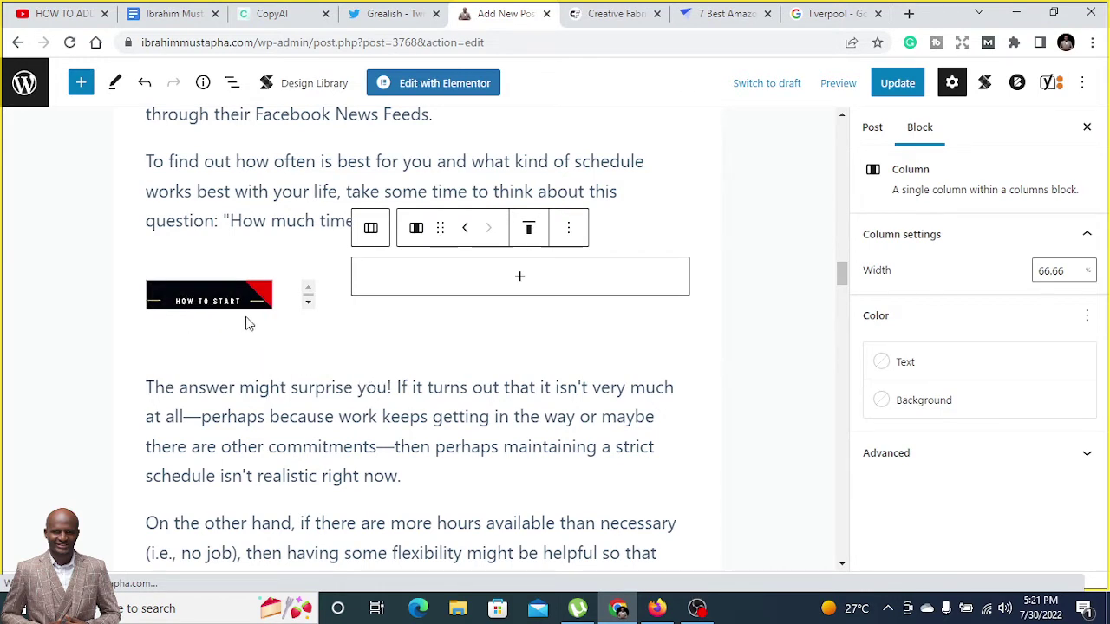
{"action": "scroll", "coordinate": [416, 455], "scroll_direction": "down", "scroll_amount": 1}
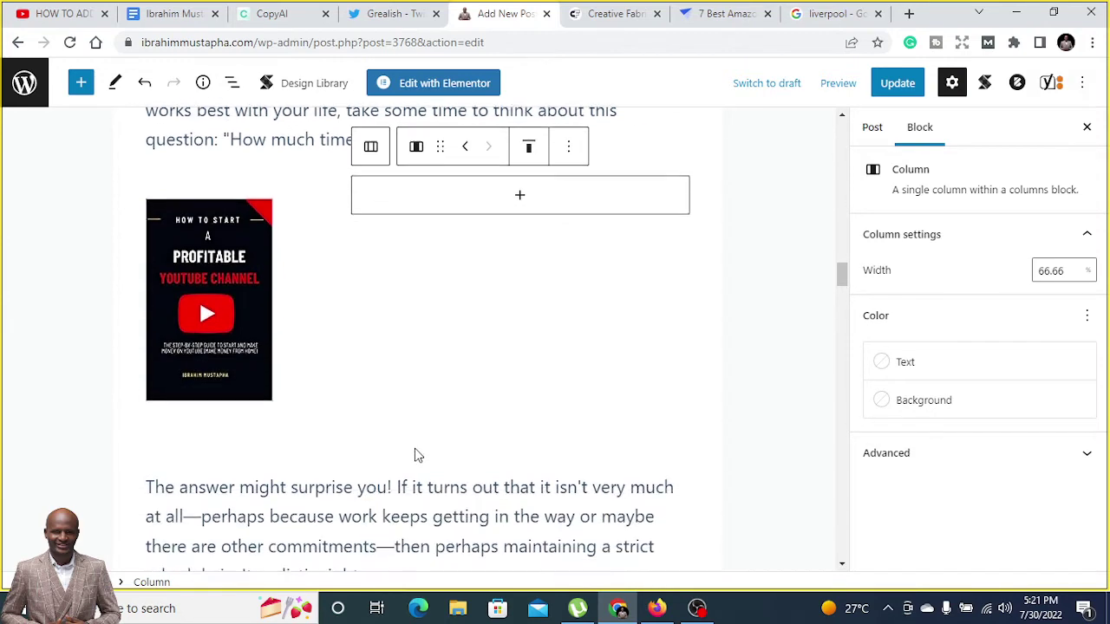
{"action": "left_click", "coordinate": [171, 467]}
{"action": "scroll", "coordinate": [177, 455], "scroll_direction": "down", "scroll_amount": 4}
{"action": "scroll", "coordinate": [307, 416], "scroll_direction": "up", "scroll_amount": 4}
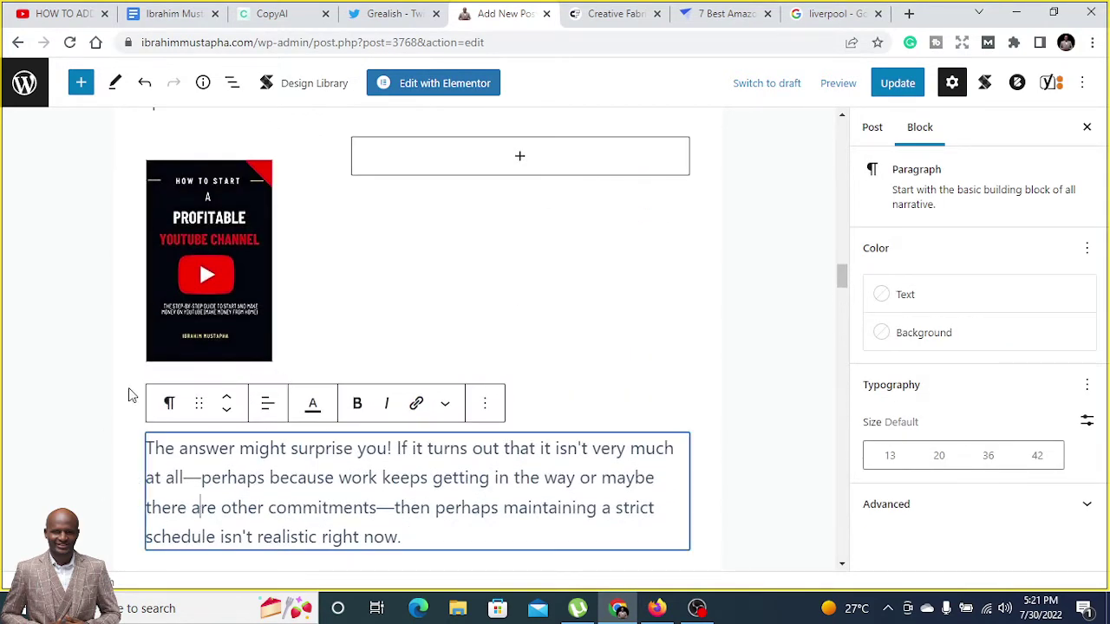
{"action": "left_click", "coordinate": [556, 236]}
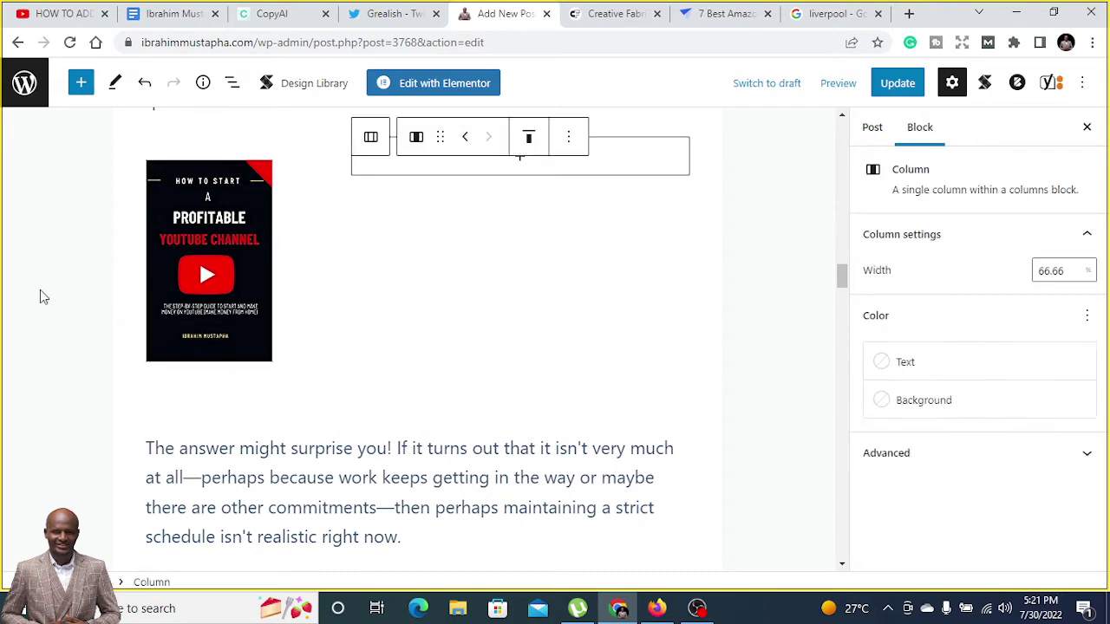
{"action": "scroll", "coordinate": [217, 347], "scroll_direction": "up", "scroll_amount": 3}
{"action": "scroll", "coordinate": [217, 330], "scroll_direction": "down", "scroll_amount": 2}
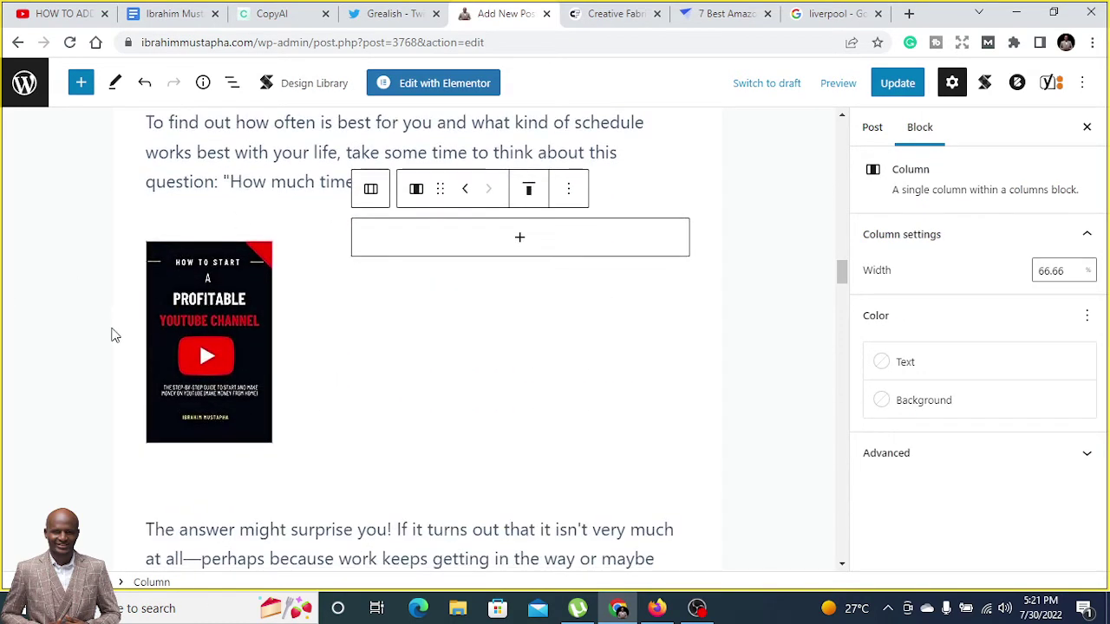
{"action": "scroll", "coordinate": [433, 392], "scroll_direction": "down", "scroll_amount": 1}
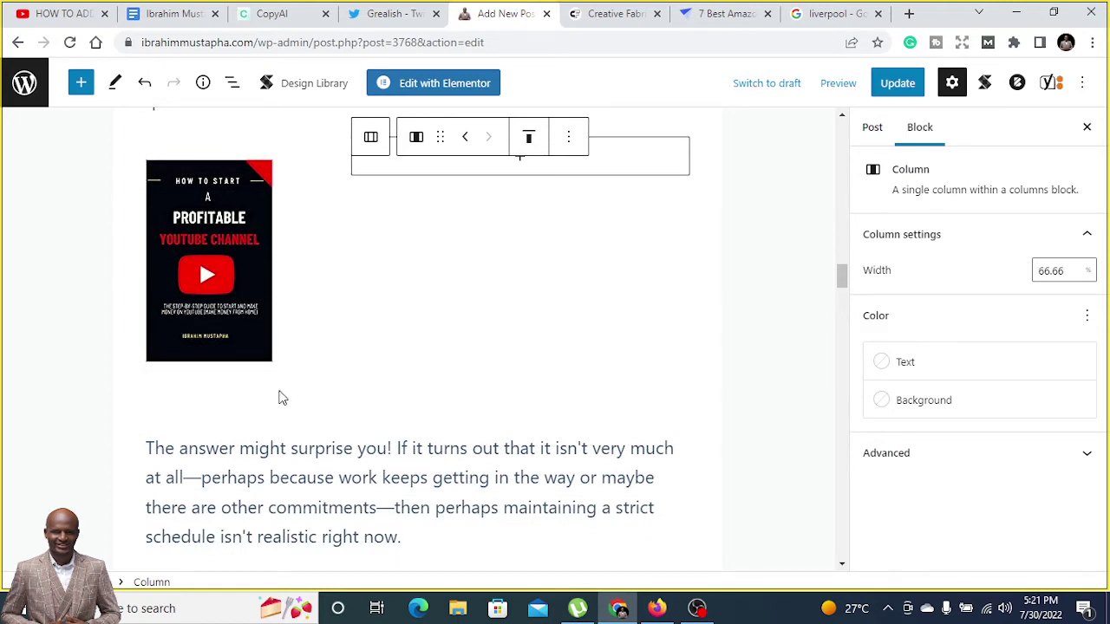
{"action": "scroll", "coordinate": [279, 397], "scroll_direction": "up", "scroll_amount": 2}
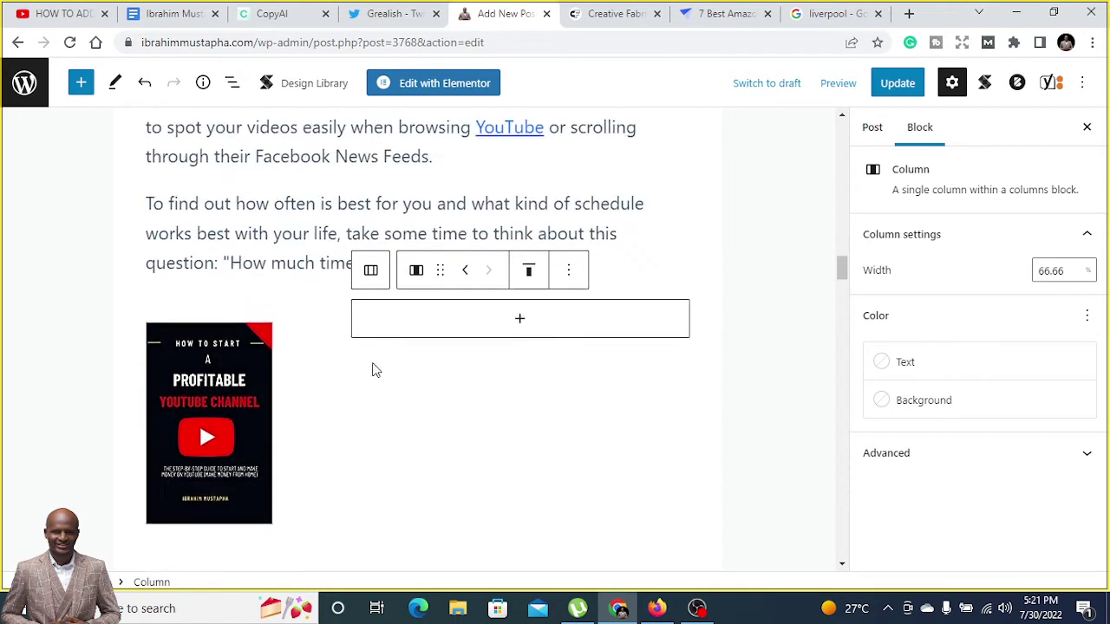
- Add a Paragraph block to the wider column and cut the text starting "The answer might surprise you!" from the paragraph below the columns
{"action": "left_click", "coordinate": [520, 319]}
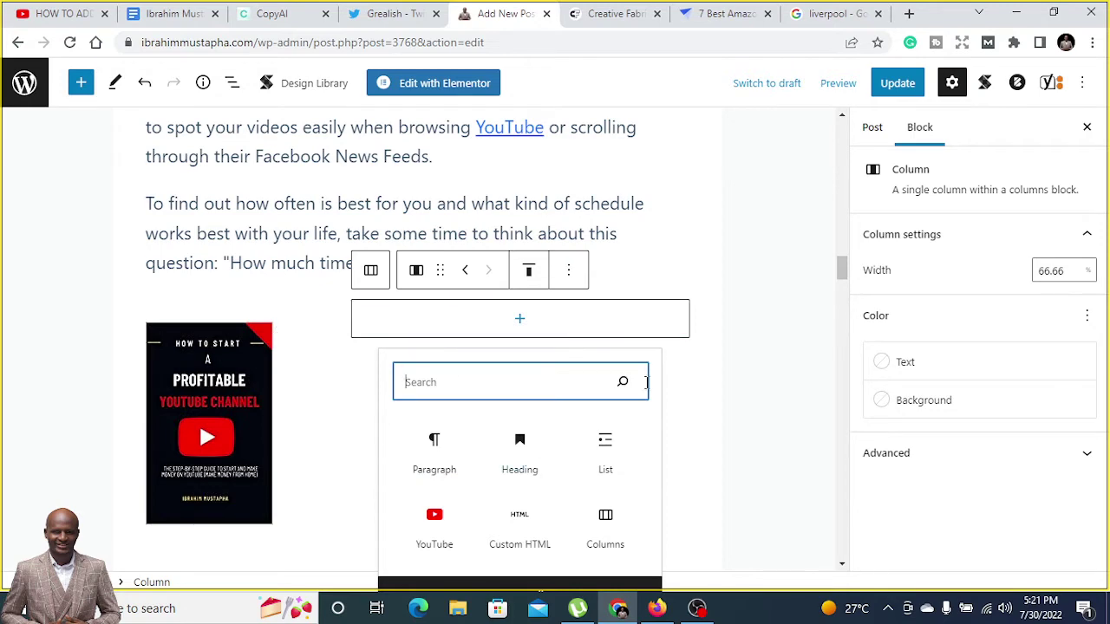
{"action": "left_click", "coordinate": [431, 446]}
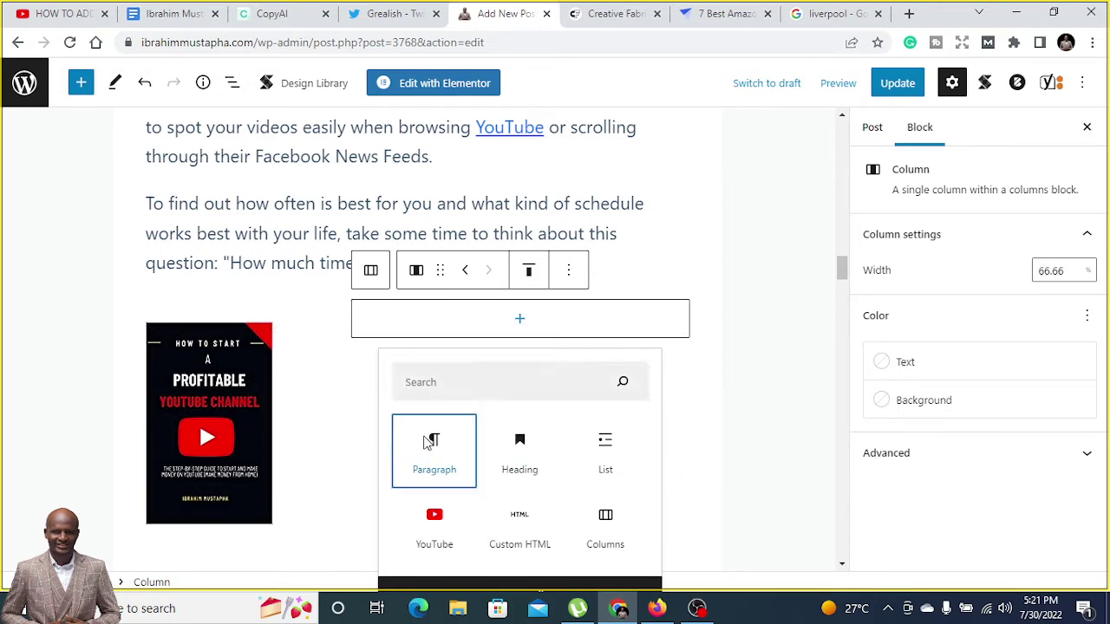
{"action": "scroll", "coordinate": [624, 362], "scroll_direction": "down", "scroll_amount": 3}
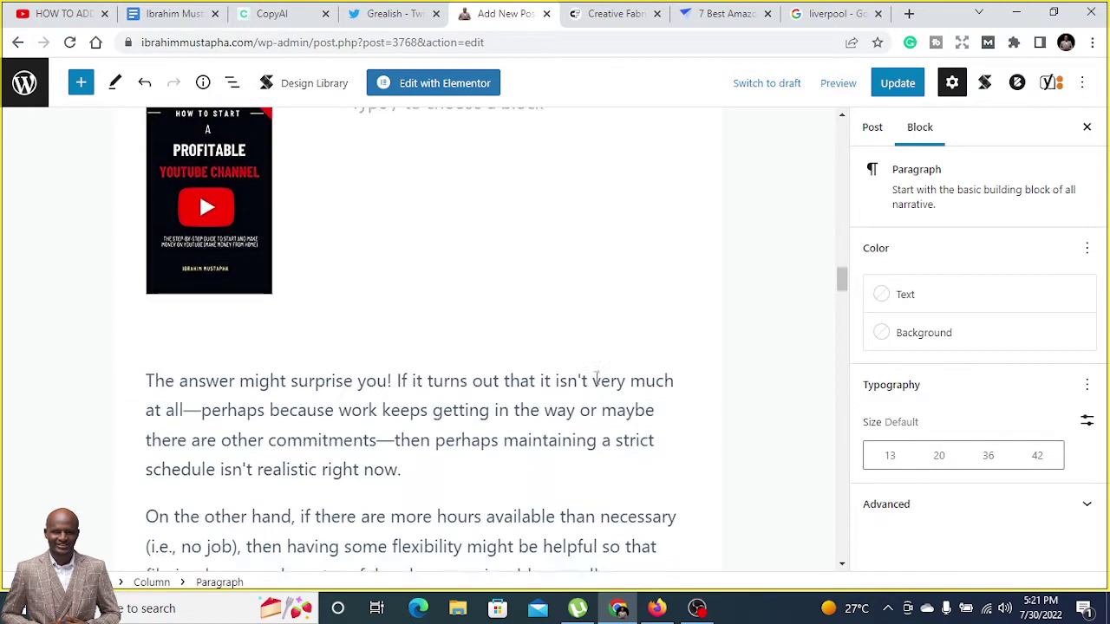
{"action": "left_click", "coordinate": [148, 370]}
{"action": "left_click_drag", "start_coordinate": [143, 367], "coordinate": [404, 456]}
{"action": "right_click", "coordinate": [318, 425]}
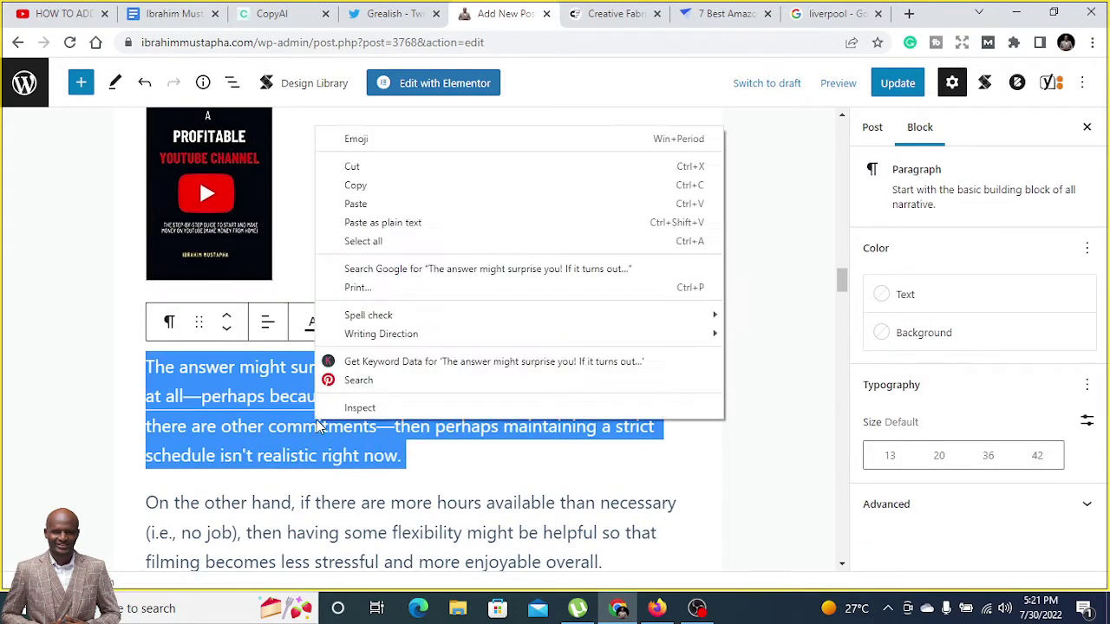
{"action": "left_click", "coordinate": [402, 171]}
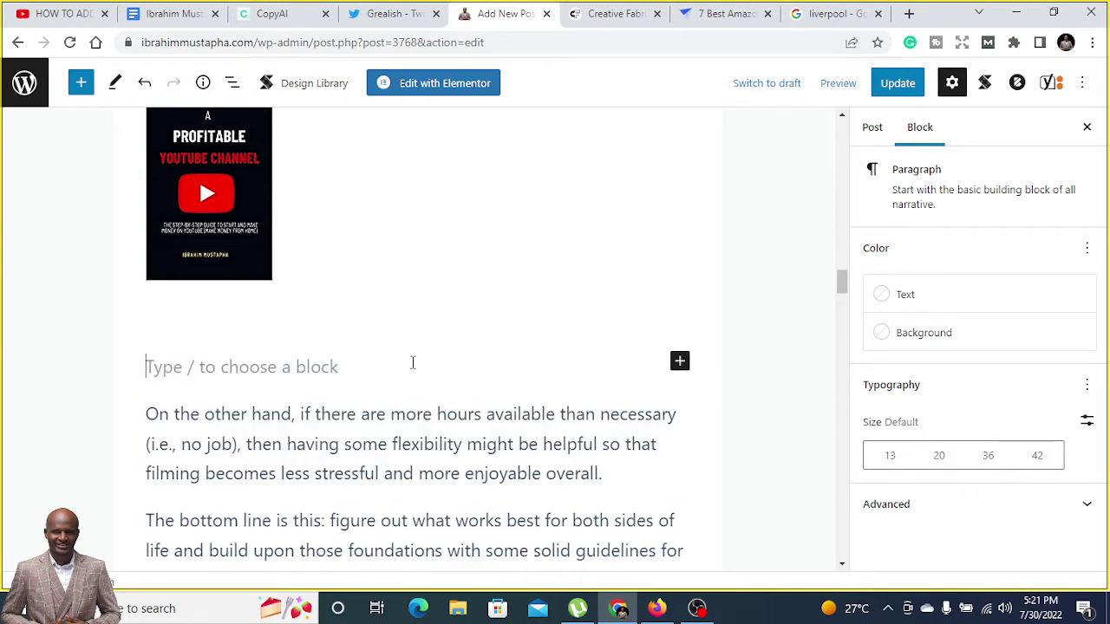
- Paste the cut text into the paragraph beside the book image and delete the emptied paragraph below the columns
{"action": "scroll", "coordinate": [464, 362], "scroll_direction": "up", "scroll_amount": 3}
{"action": "left_click", "coordinate": [453, 340]}
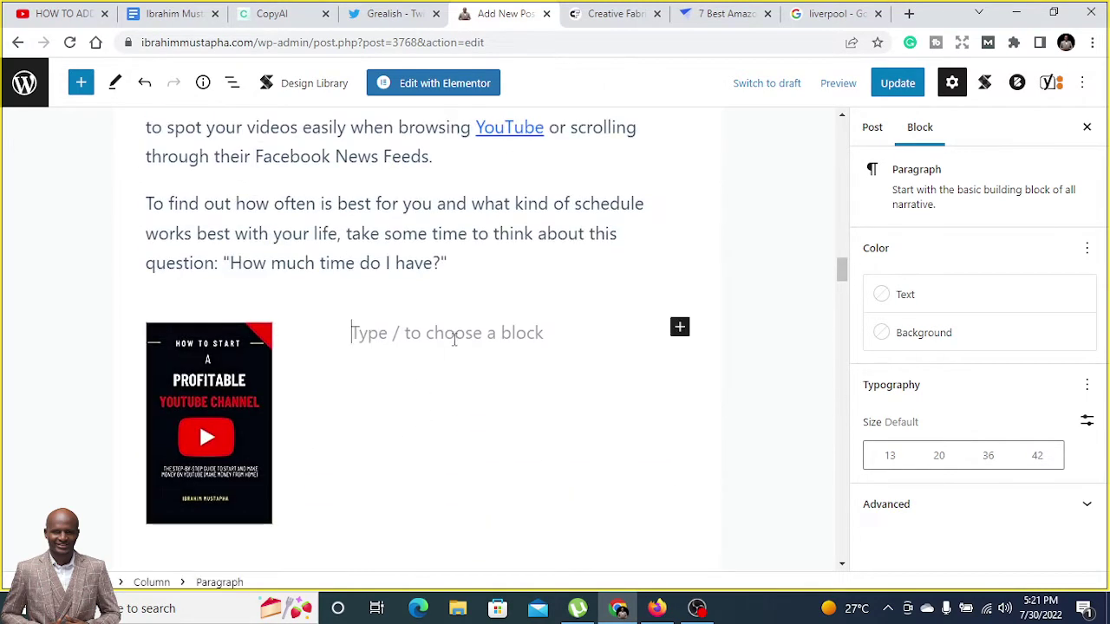
{"action": "key", "text": "ctrl+v"}
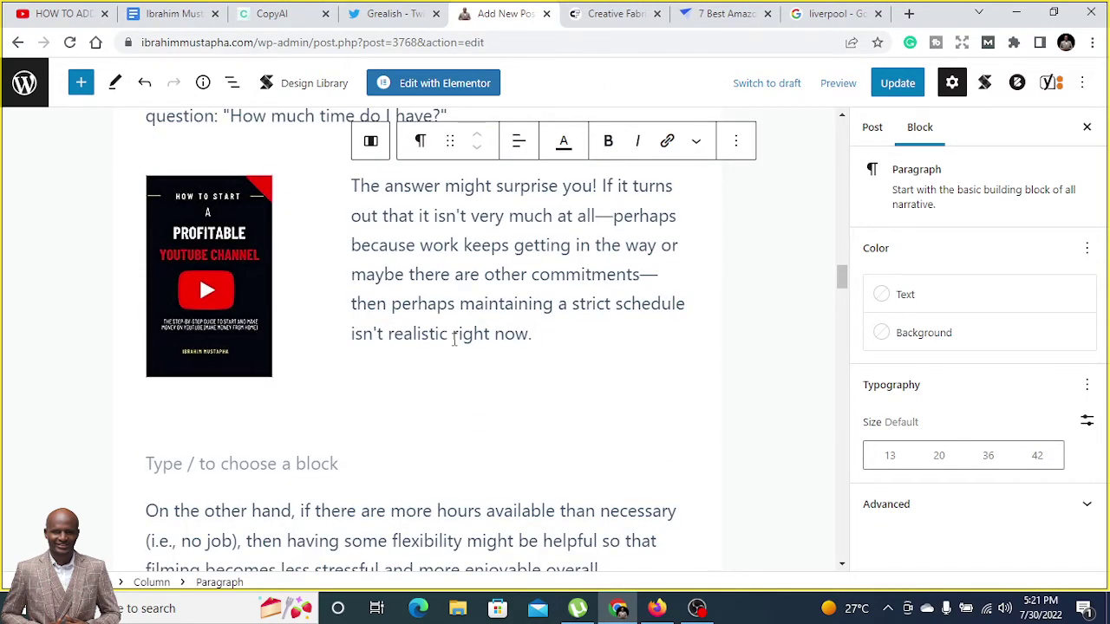
{"action": "left_click", "coordinate": [153, 464]}
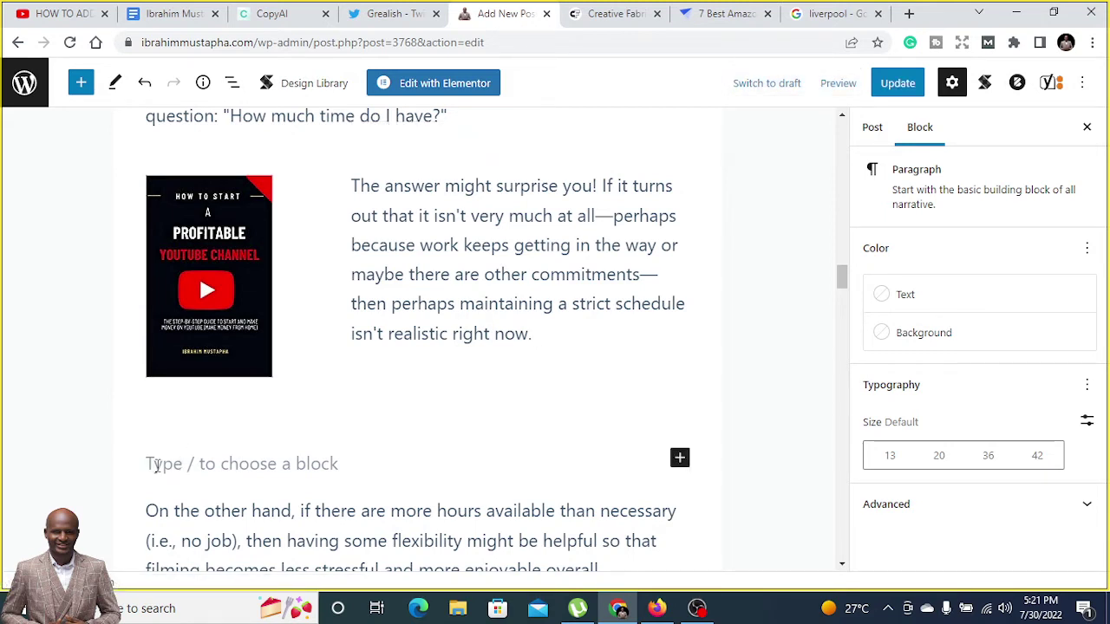
{"action": "key", "text": "BackSpace"}
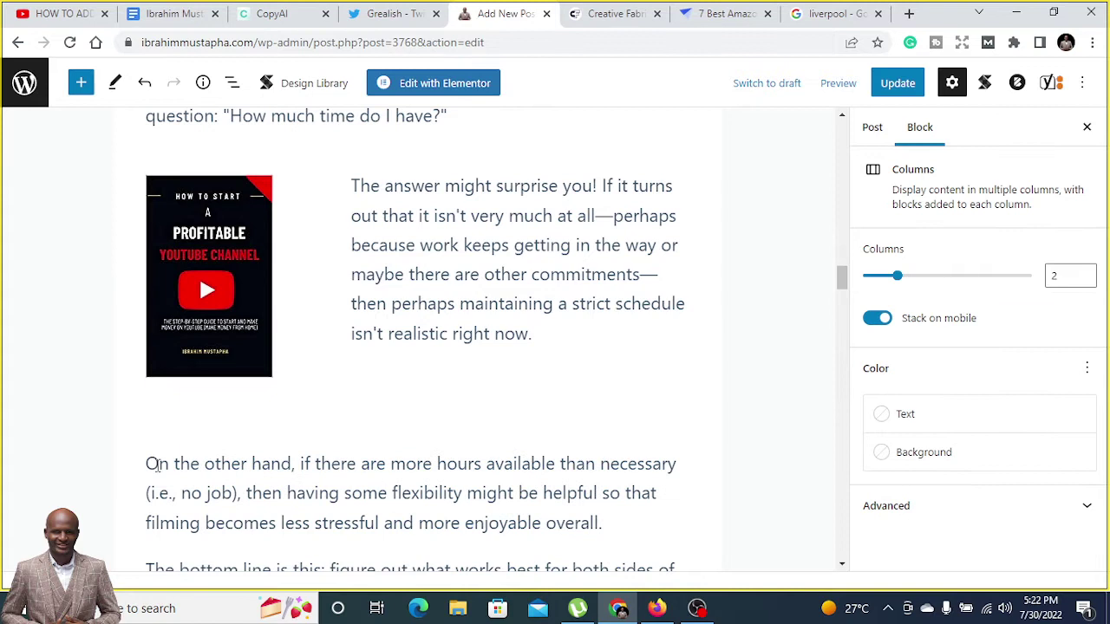
{"action": "left_click", "coordinate": [161, 459]}
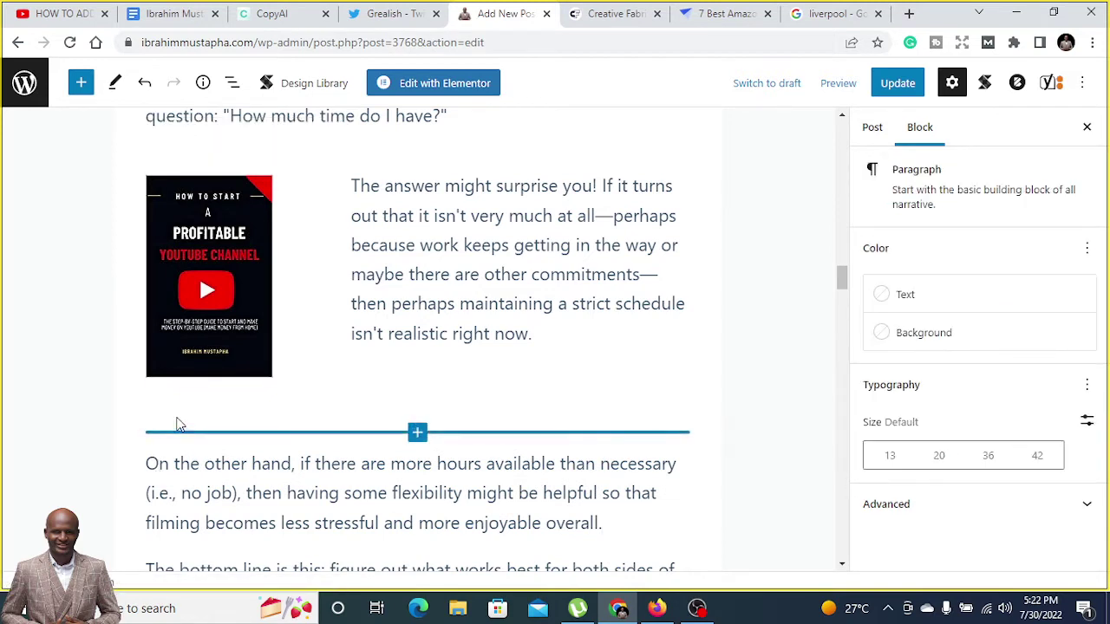
{"action": "left_click", "coordinate": [178, 418]}
{"action": "left_click", "coordinate": [297, 307]}
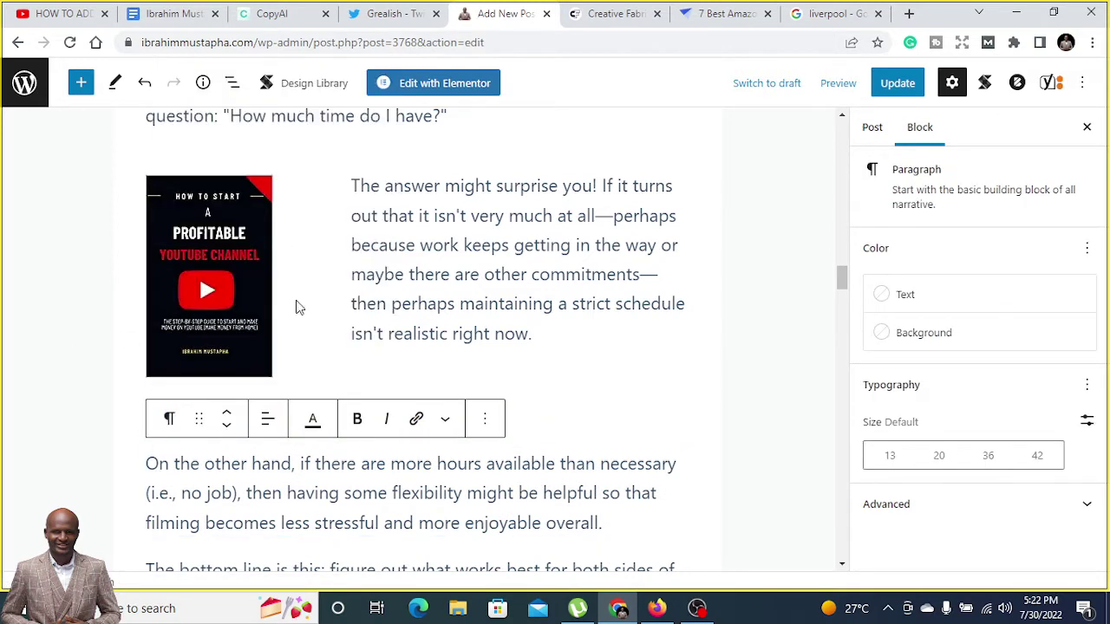
{"action": "left_click", "coordinate": [587, 286]}
{"action": "scroll", "coordinate": [293, 372], "scroll_direction": "up", "scroll_amount": 2}
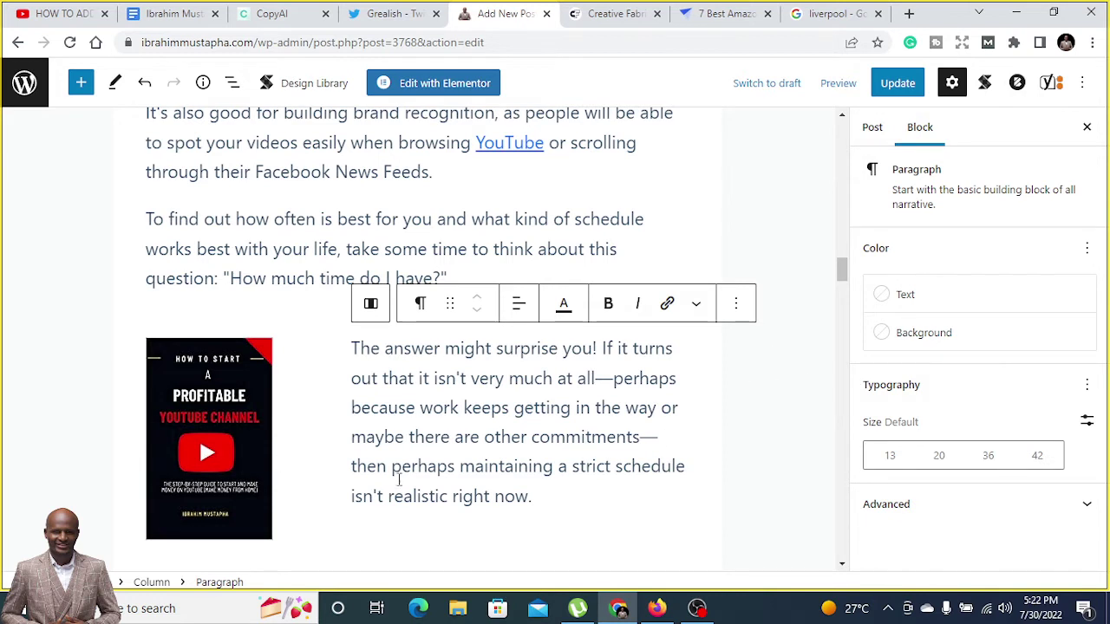
- Preview the post in a new tab and examine the linked book image in the regular schedule section
{"action": "left_click", "coordinate": [839, 87]}
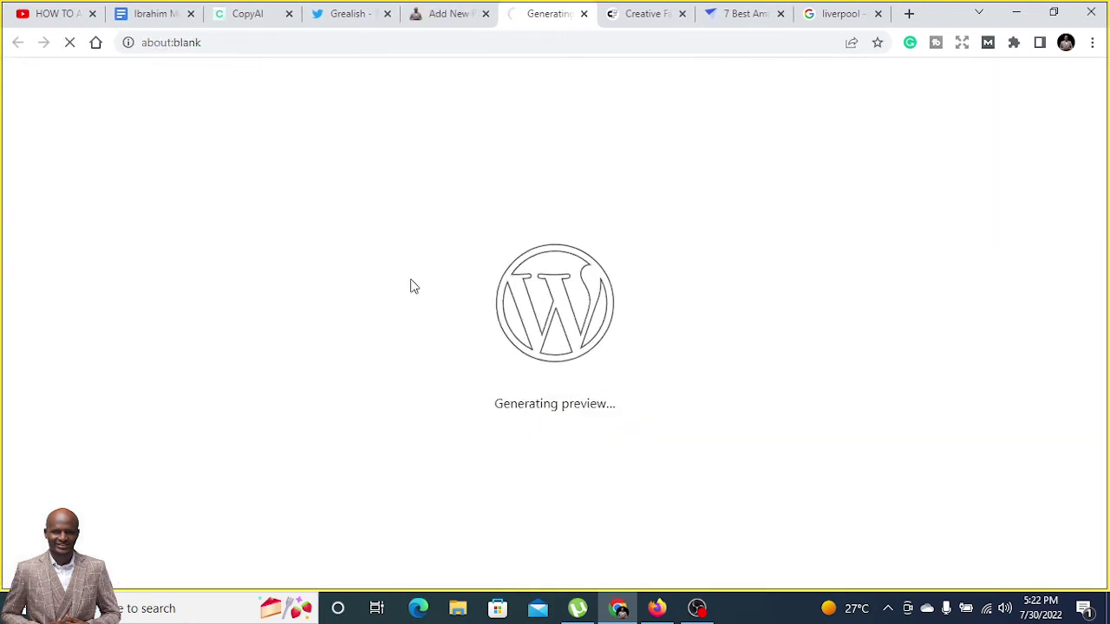
{"action": "scroll", "coordinate": [431, 322], "scroll_direction": "down", "scroll_amount": 10}
{"action": "scroll", "coordinate": [430, 329], "scroll_direction": "down", "scroll_amount": 20}
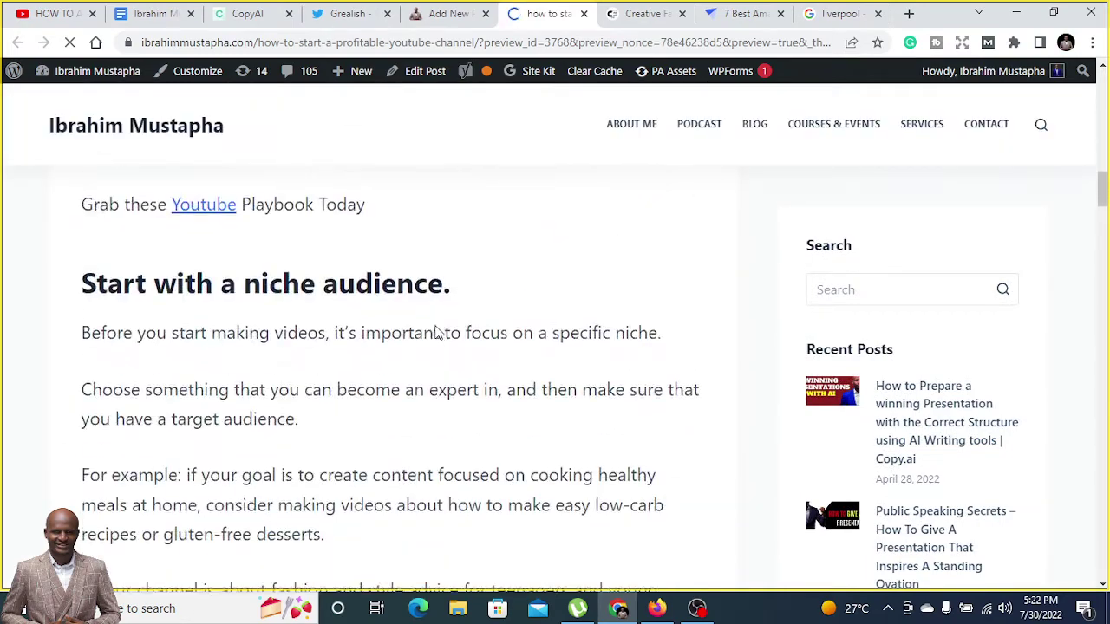
{"action": "scroll", "coordinate": [433, 321], "scroll_direction": "up", "scroll_amount": 6}
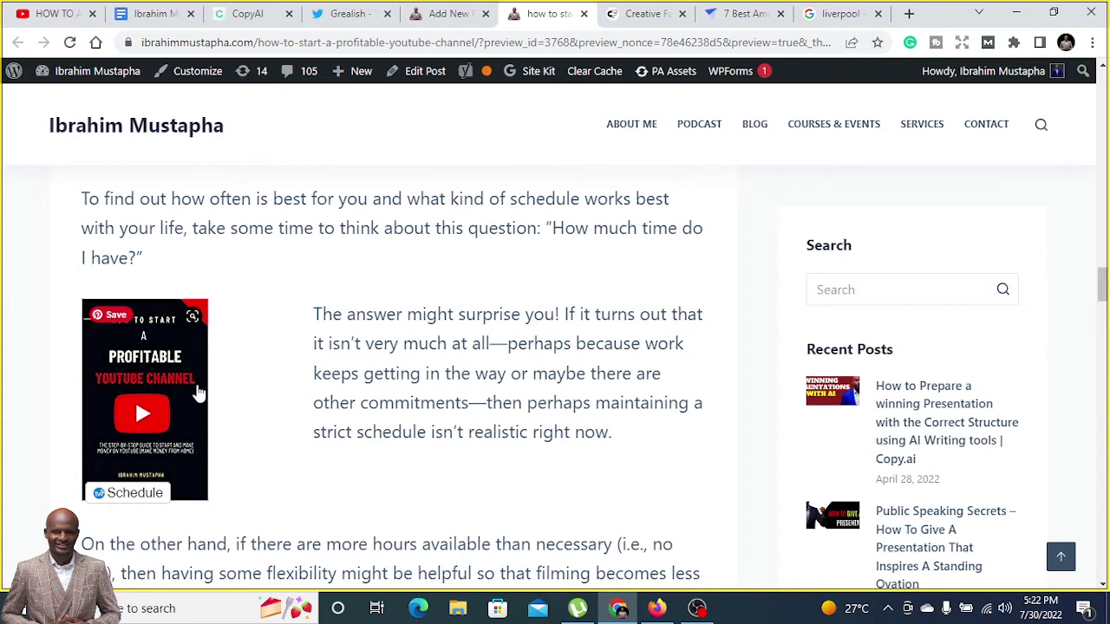
{"action": "scroll", "coordinate": [316, 355], "scroll_direction": "down", "scroll_amount": 2}
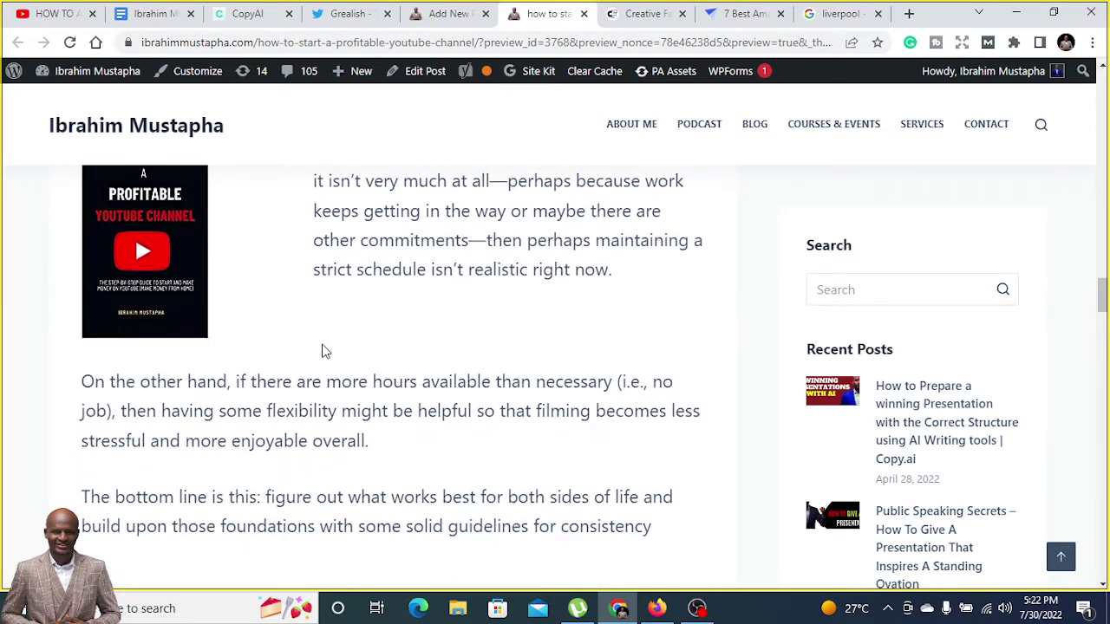
{"action": "scroll", "coordinate": [303, 379], "scroll_direction": "down", "scroll_amount": 2}
- Look through the previewed post, examining the Amazon "Shop now" product ad in the "Market yourself on social media." section
{"action": "scroll", "coordinate": [304, 379], "scroll_direction": "up", "scroll_amount": 12}
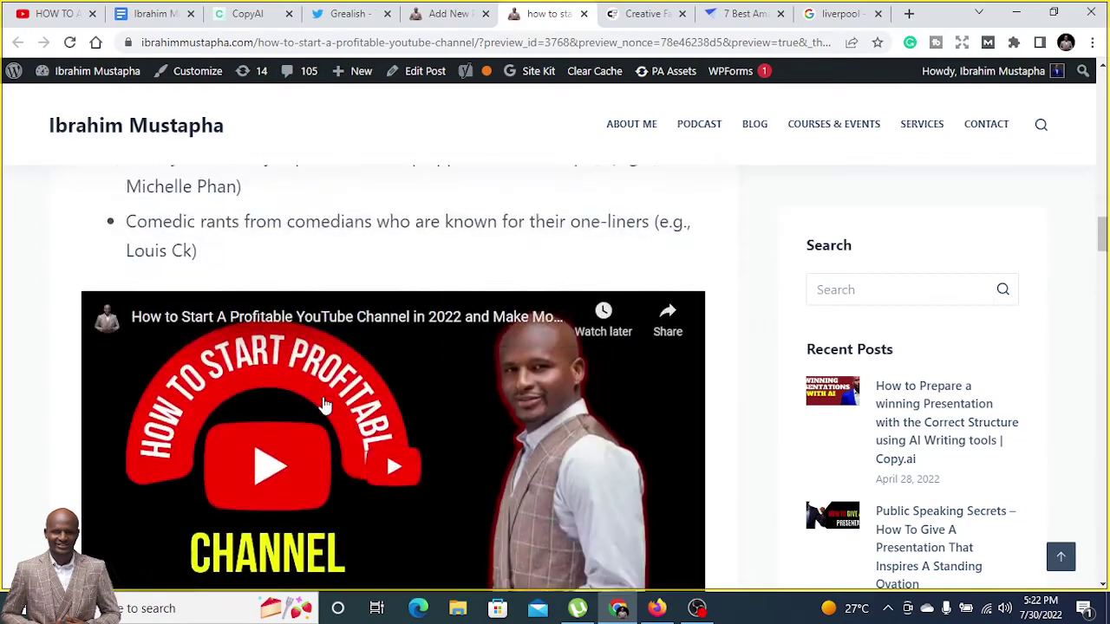
{"action": "scroll", "coordinate": [324, 400], "scroll_direction": "up", "scroll_amount": 13}
{"action": "scroll", "coordinate": [324, 401], "scroll_direction": "down", "scroll_amount": 6}
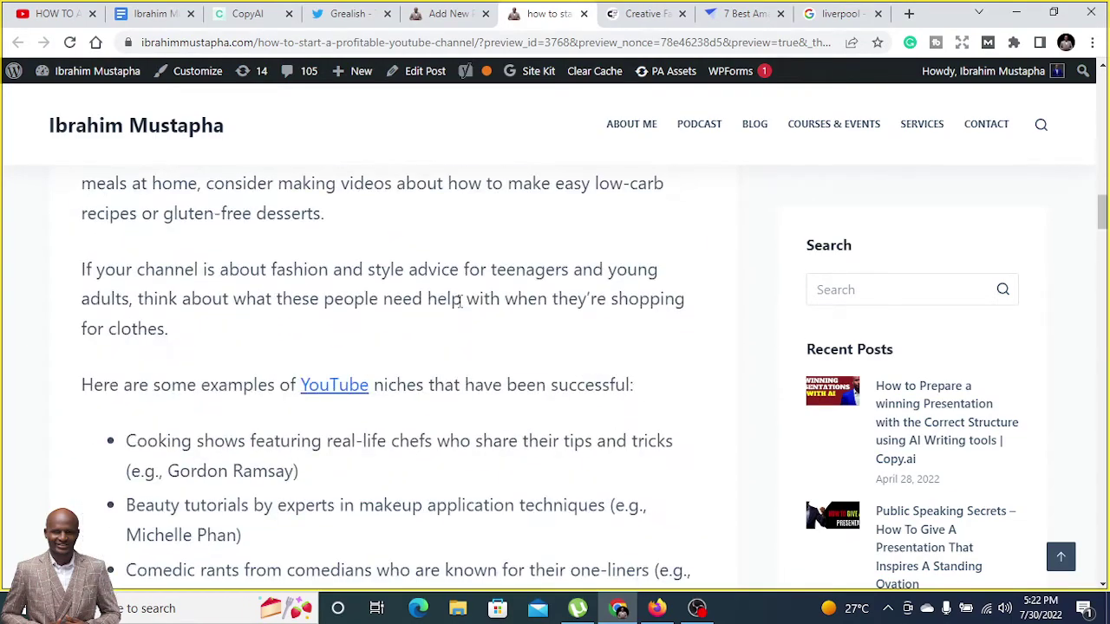
{"action": "scroll", "coordinate": [432, 265], "scroll_direction": "down", "scroll_amount": 14}
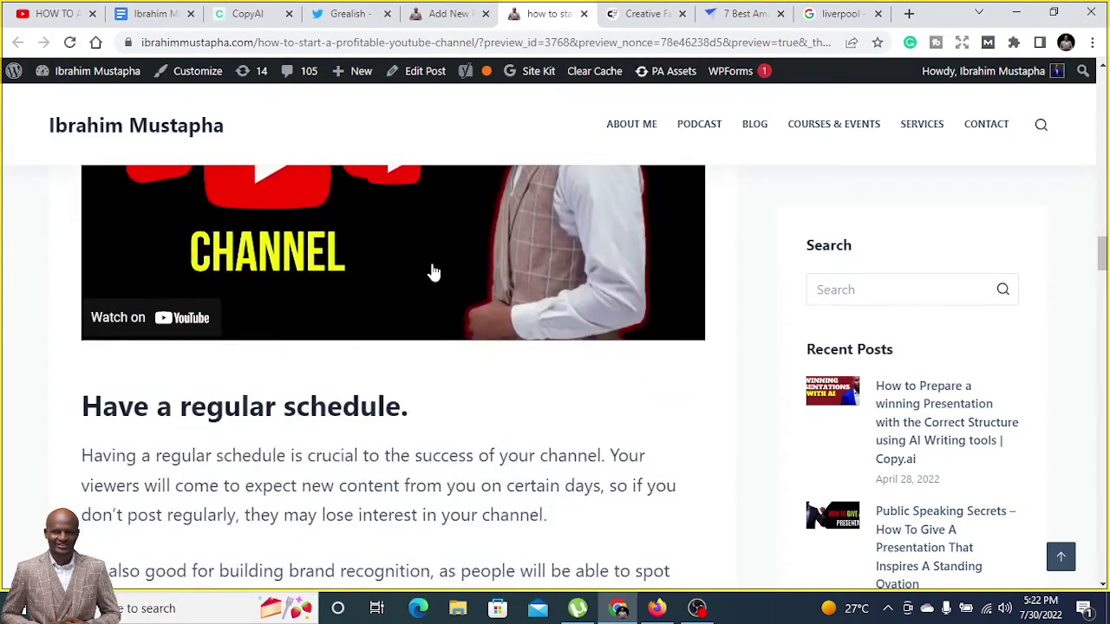
{"action": "scroll", "coordinate": [434, 264], "scroll_direction": "down", "scroll_amount": 11}
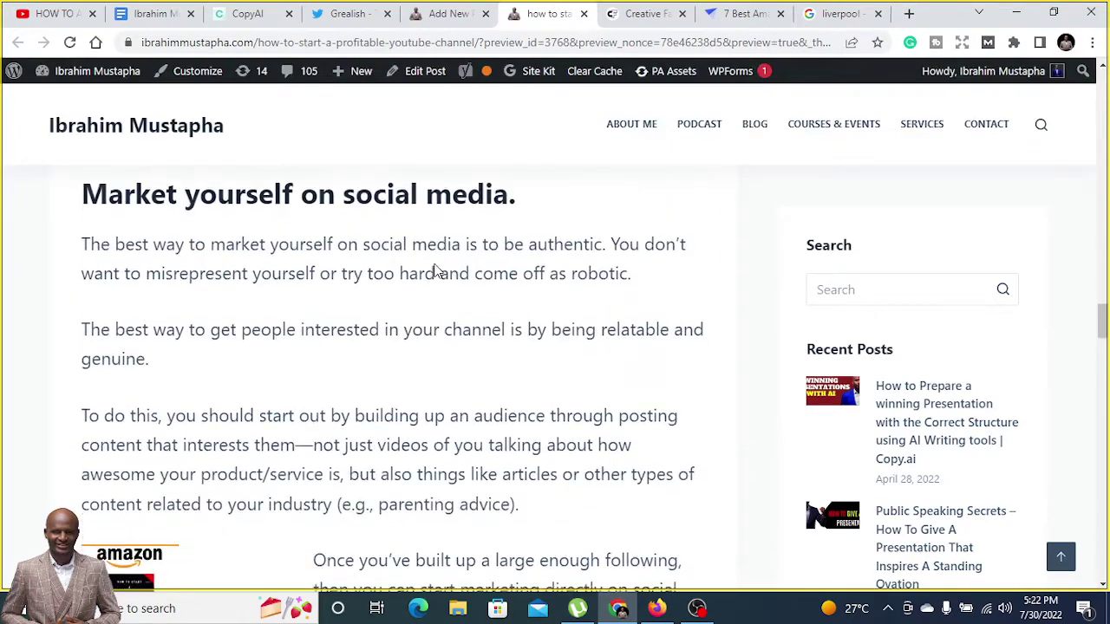
{"action": "scroll", "coordinate": [436, 265], "scroll_direction": "up", "scroll_amount": 2}
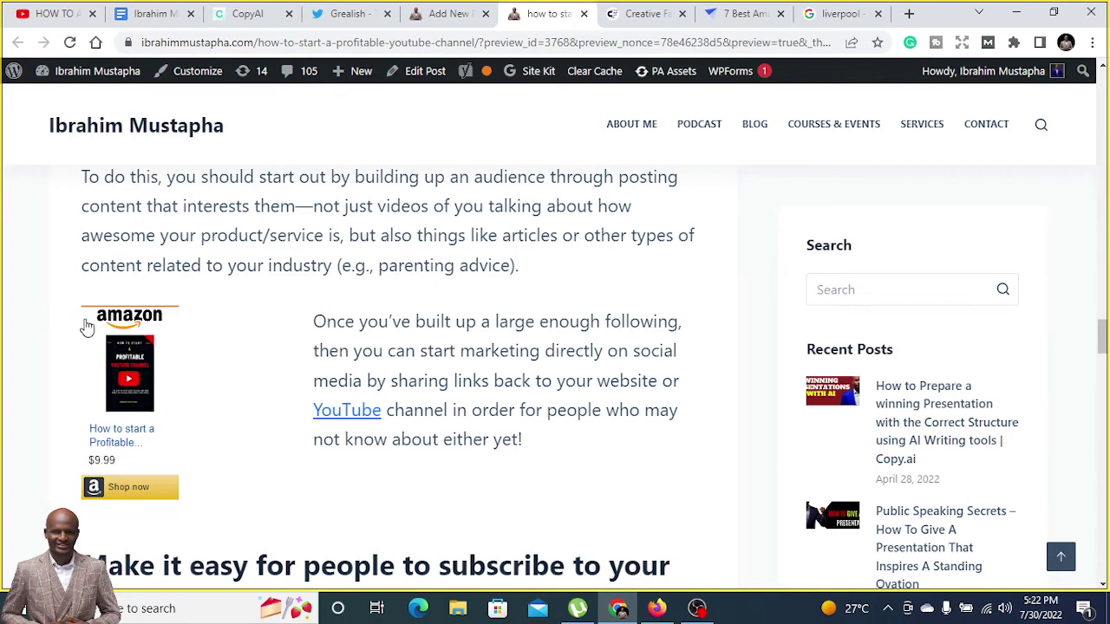
{"action": "scroll", "coordinate": [390, 335], "scroll_direction": "down", "scroll_amount": 4}
{"action": "scroll", "coordinate": [395, 351], "scroll_direction": "down", "scroll_amount": 2}
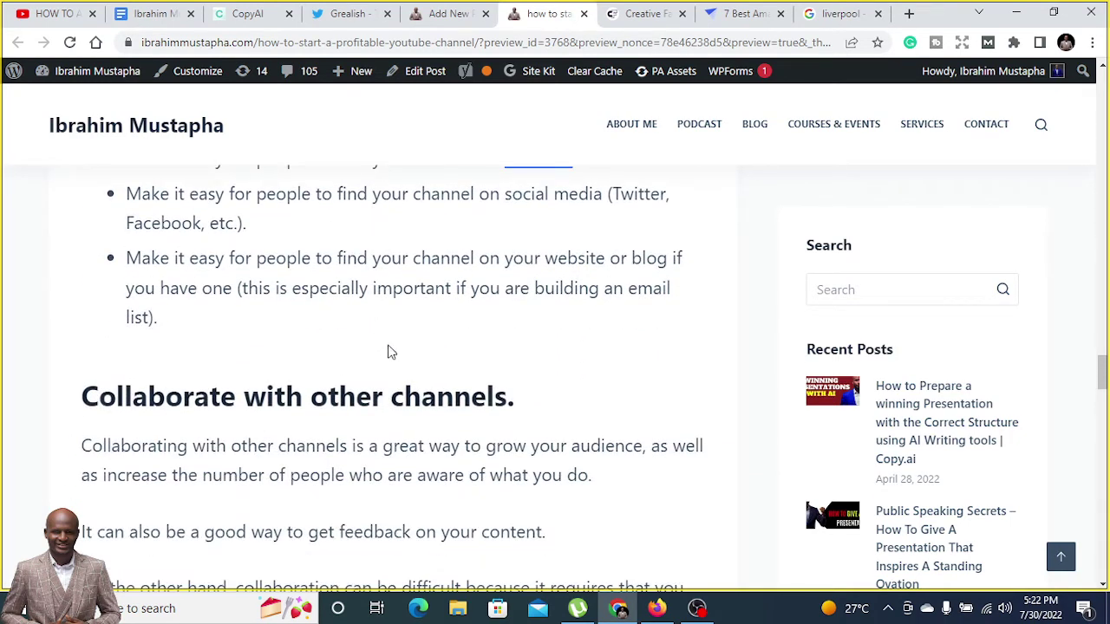
- Return to the post editor and clear the code from the Custom HTML block beside the "Once you've built up a large enough following" paragraph
{"action": "left_click", "coordinate": [449, 13]}
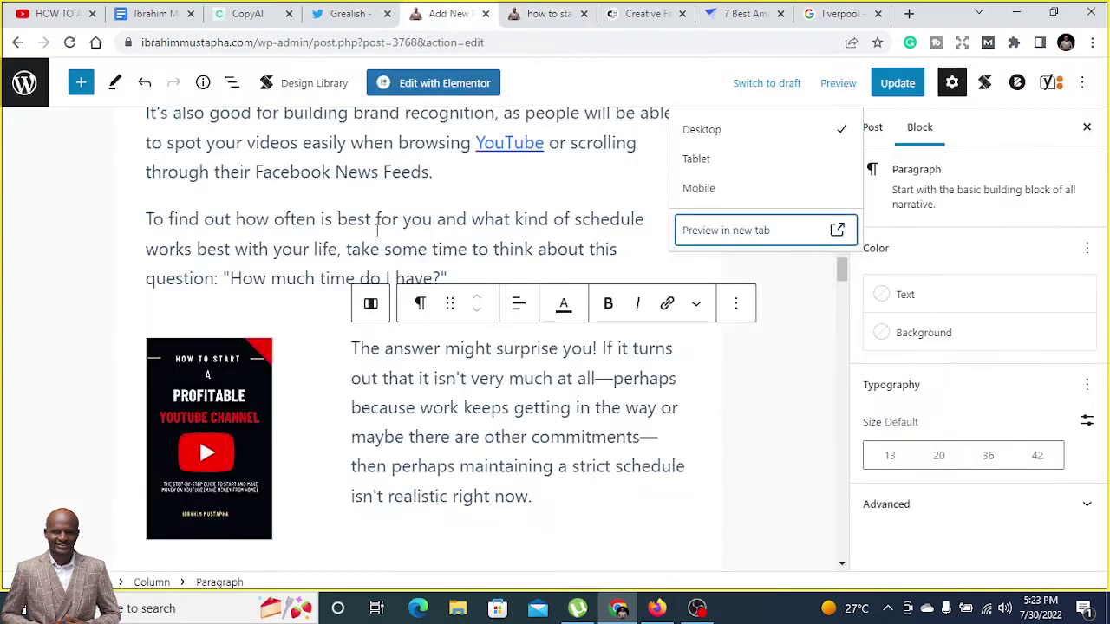
{"action": "scroll", "coordinate": [338, 399], "scroll_direction": "down", "scroll_amount": 8}
{"action": "scroll", "coordinate": [338, 399], "scroll_direction": "down", "scroll_amount": 4}
{"action": "scroll", "coordinate": [339, 402], "scroll_direction": "up", "scroll_amount": 3}
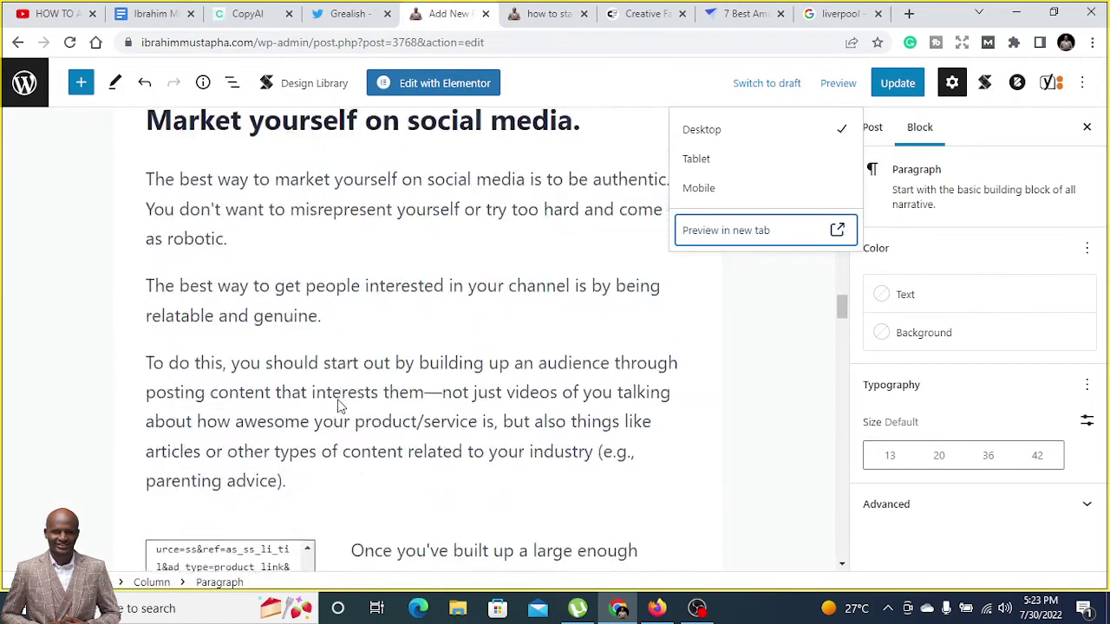
{"action": "scroll", "coordinate": [339, 401], "scroll_direction": "down", "scroll_amount": 3}
{"action": "left_click", "coordinate": [285, 395]}
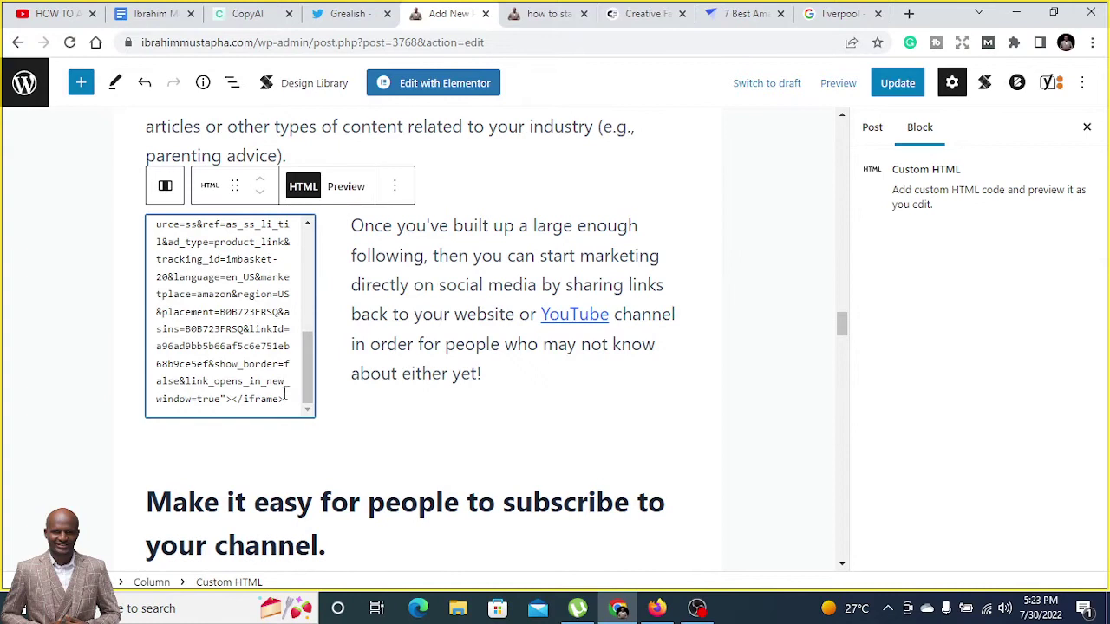
{"action": "key", "text": "ctrl+a"}
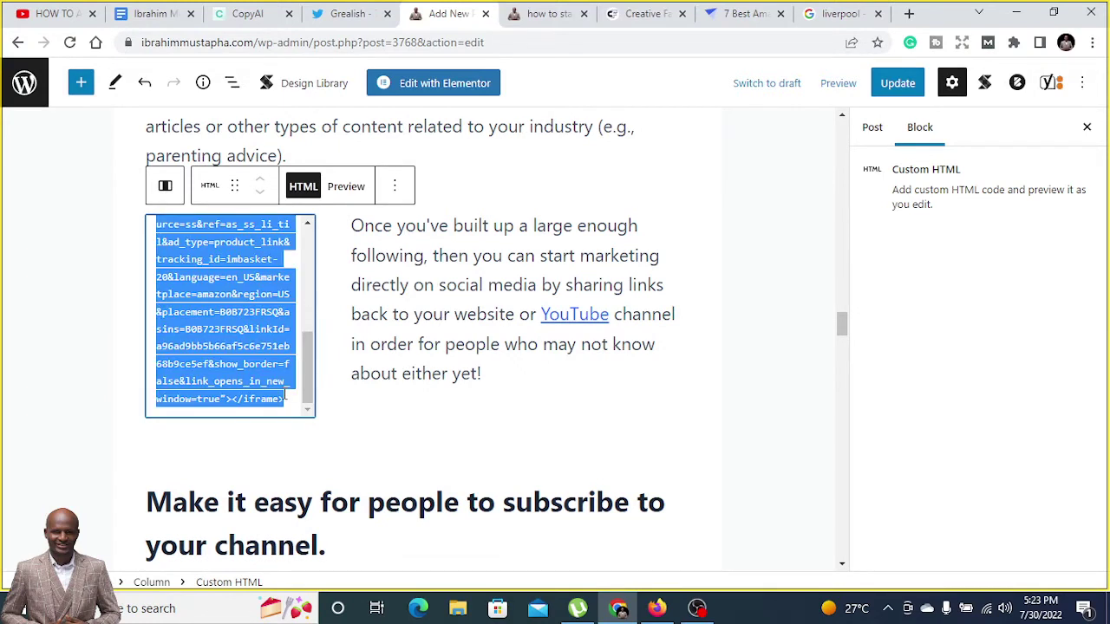
{"action": "key", "text": "BackSpace"}
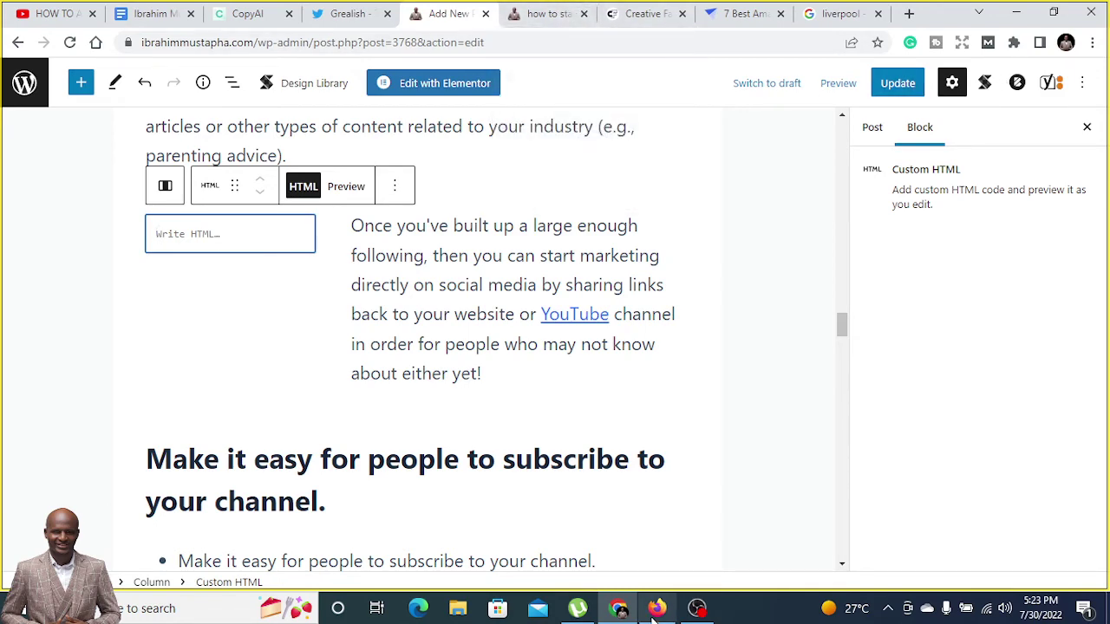
- Switch to the Amazon book page in Firefox, create a Text+Image link with Show border turned off, and copy its HTML
{"action": "key", "text": "alt+Tab"}
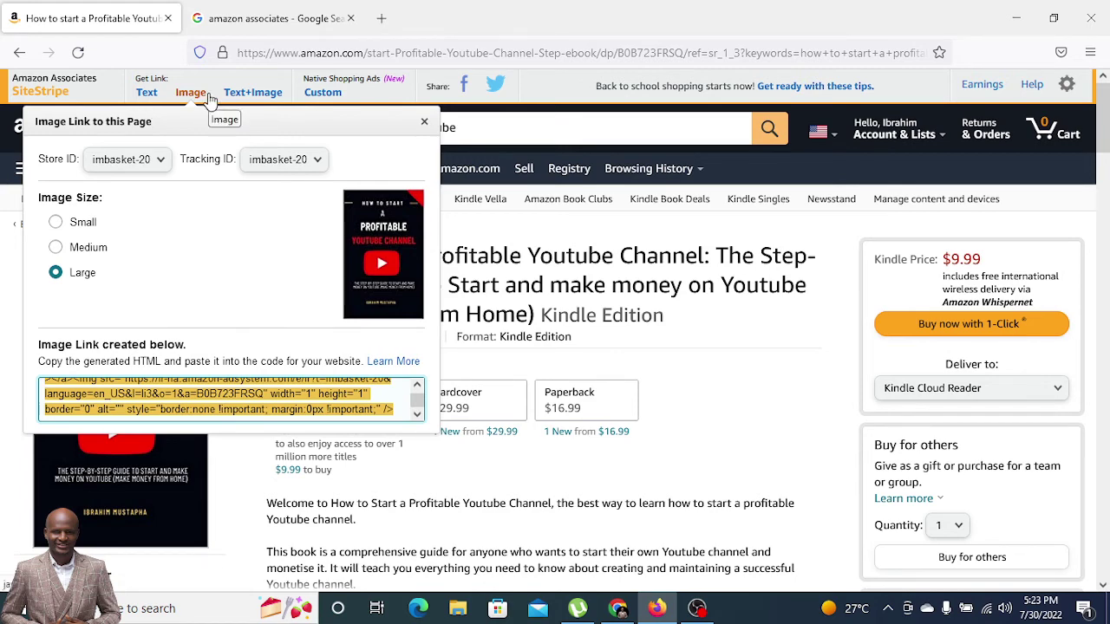
{"action": "left_click", "coordinate": [243, 93]}
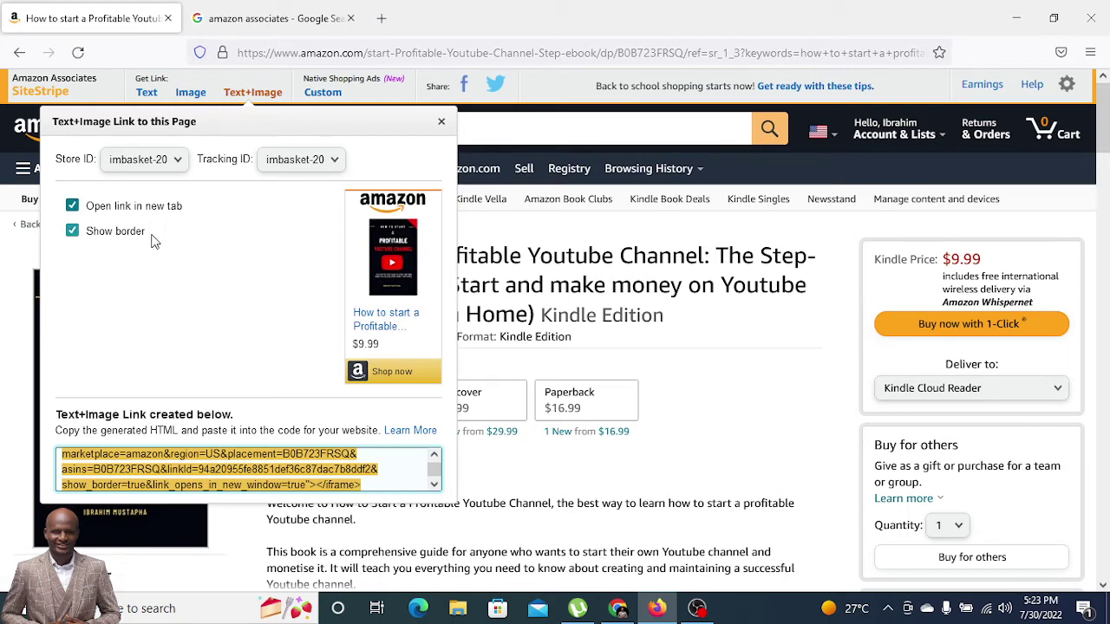
{"action": "left_click", "coordinate": [71, 232]}
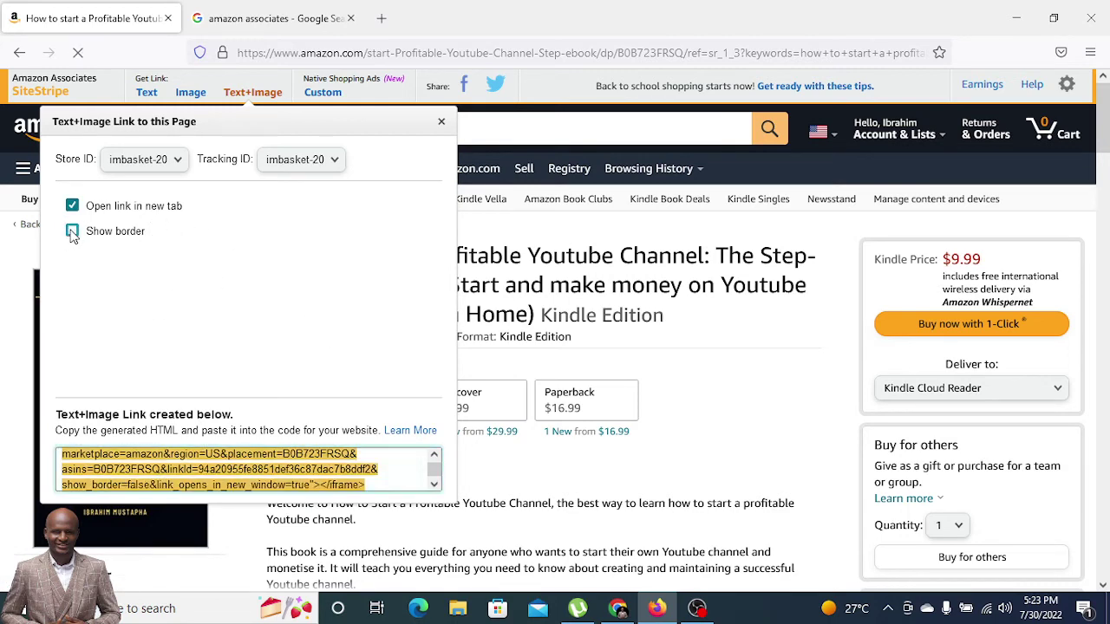
{"action": "left_click", "coordinate": [73, 233]}
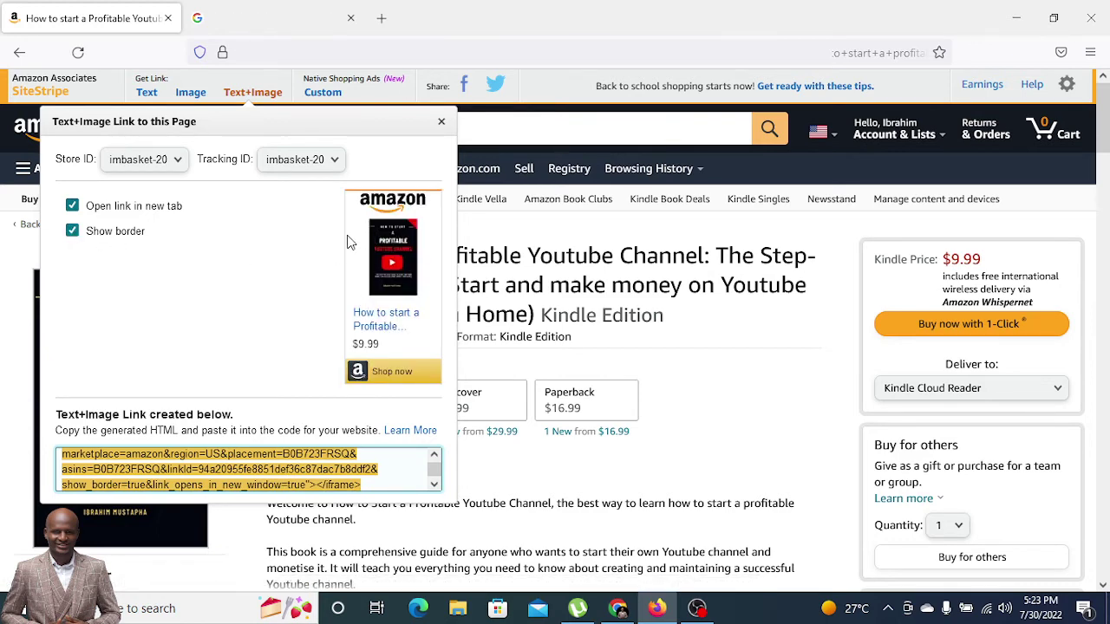
{"action": "left_click", "coordinate": [122, 234]}
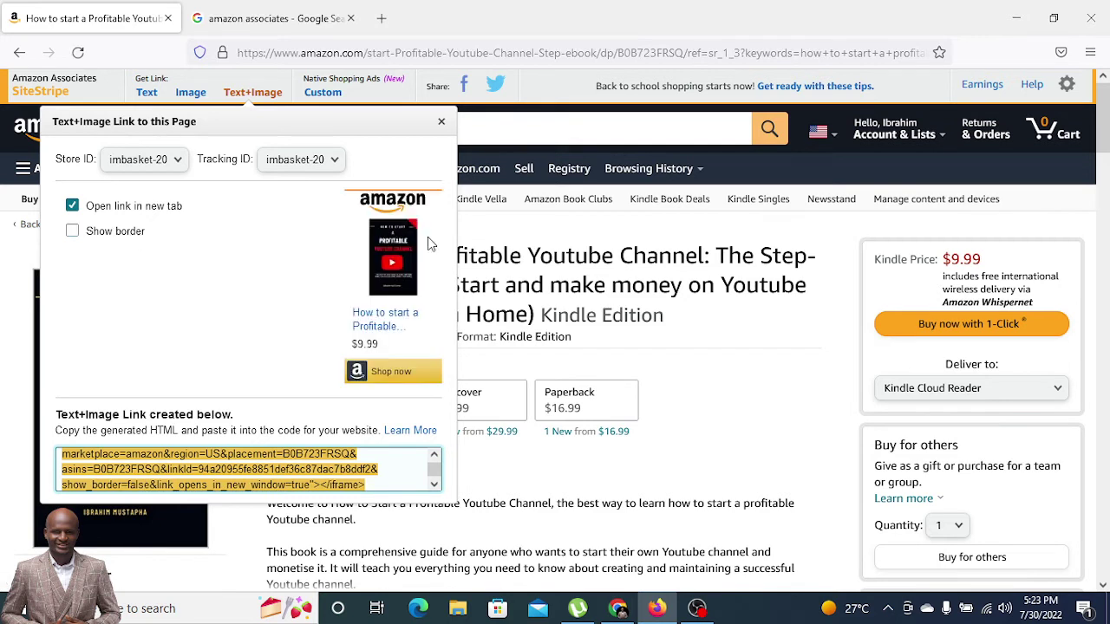
{"action": "right_click", "coordinate": [309, 472]}
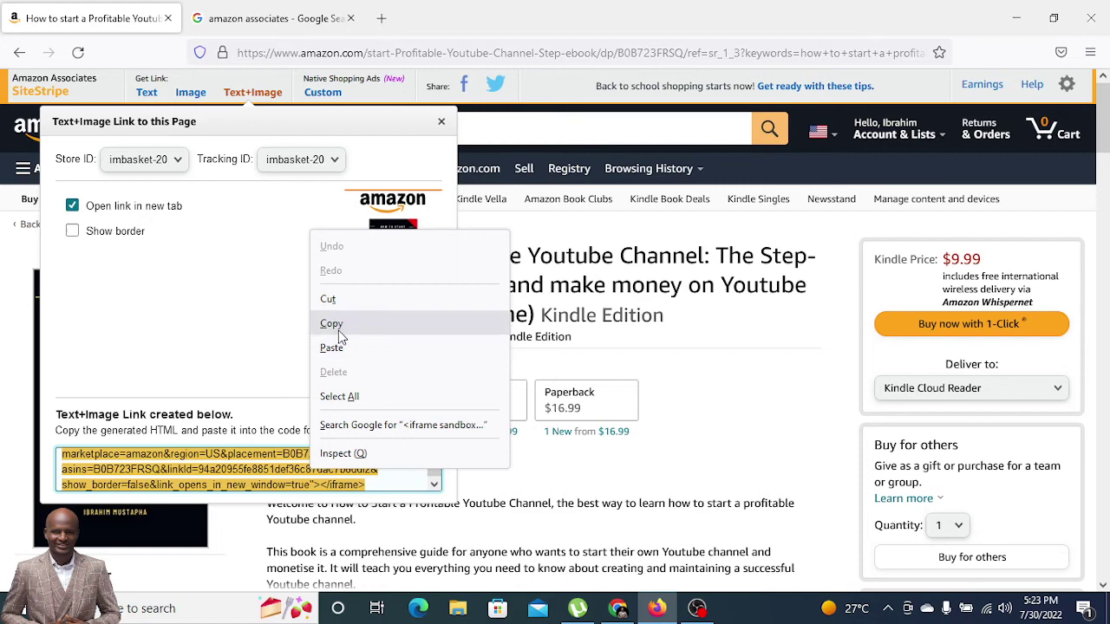
{"action": "left_click", "coordinate": [338, 330]}
- Paste the copied Text+Image code into the emptied Custom HTML block in the WordPress editor in Chrome and show the block's preview
{"action": "left_click", "coordinate": [617, 607]}
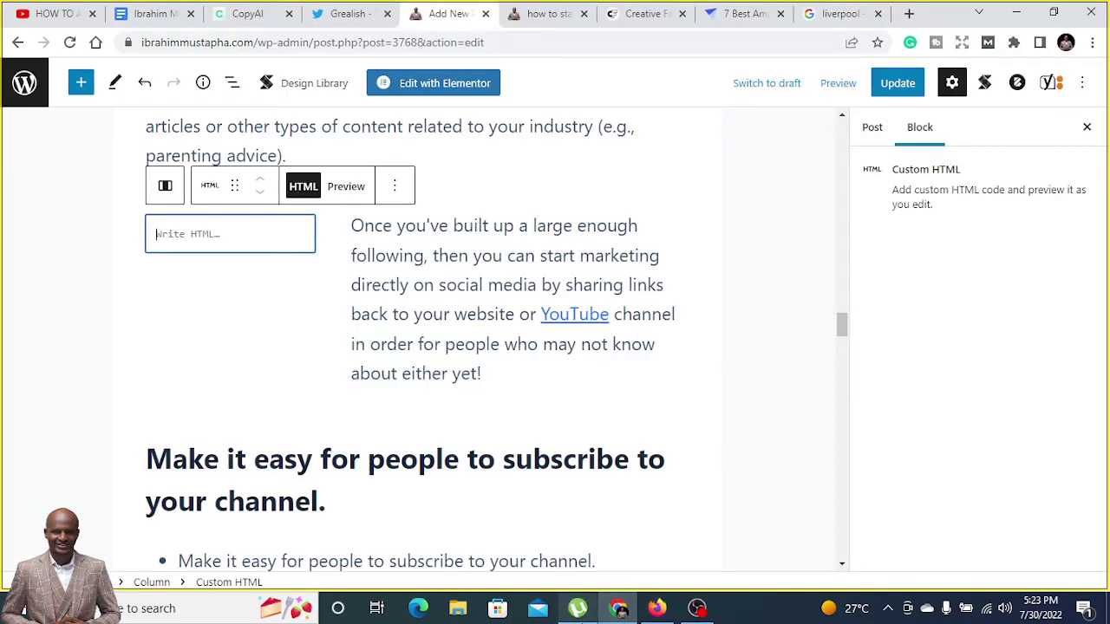
{"action": "left_click", "coordinate": [228, 234]}
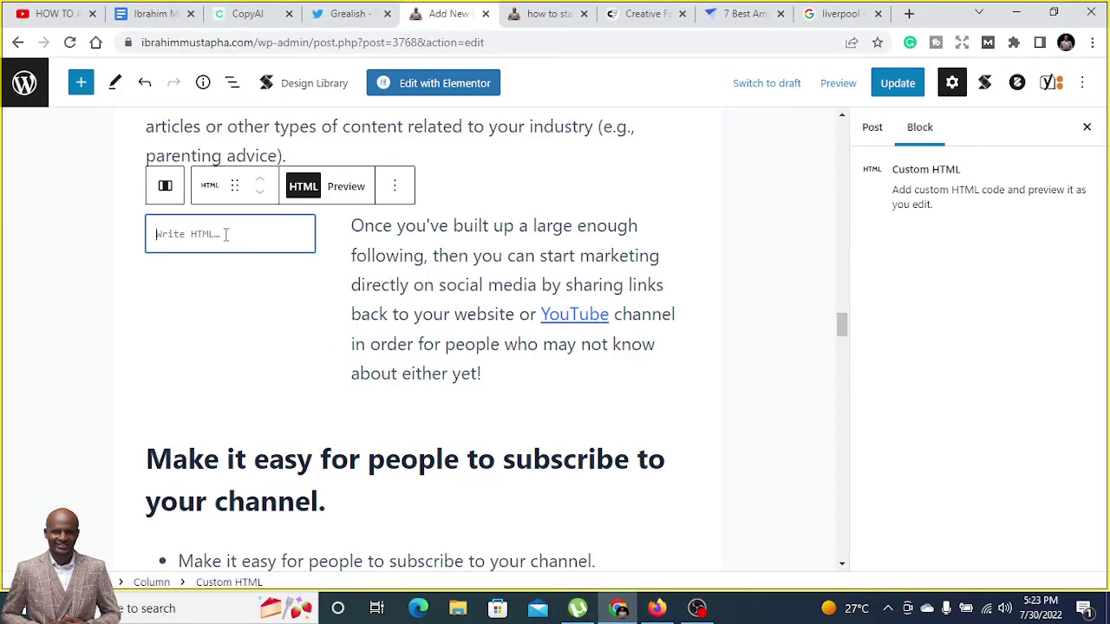
{"action": "key", "text": "ctrl+v"}
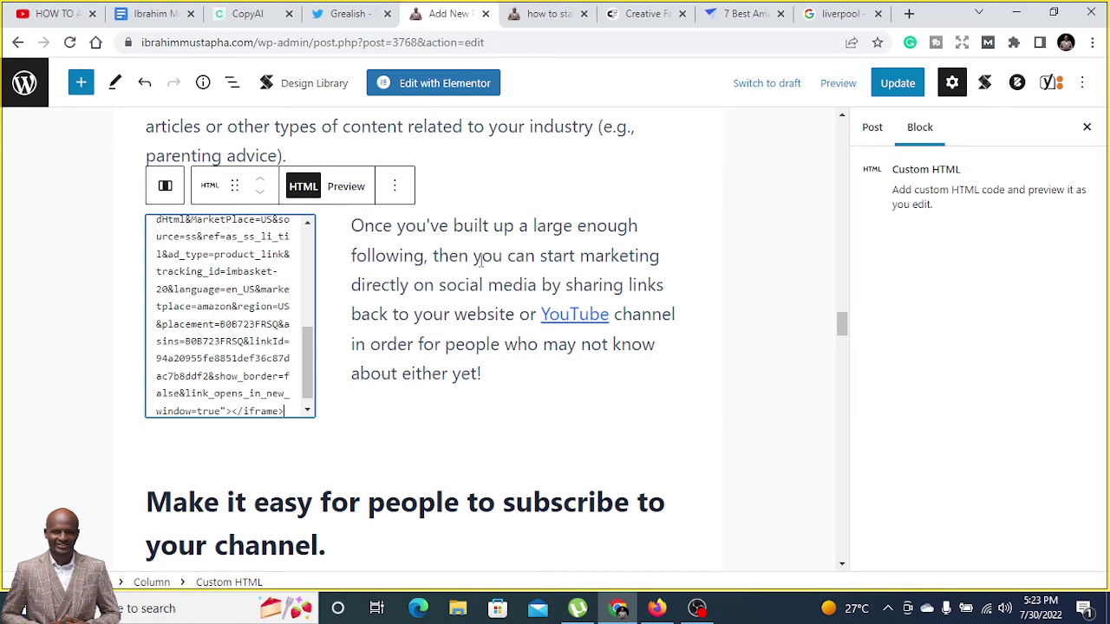
{"action": "left_click", "coordinate": [346, 189]}
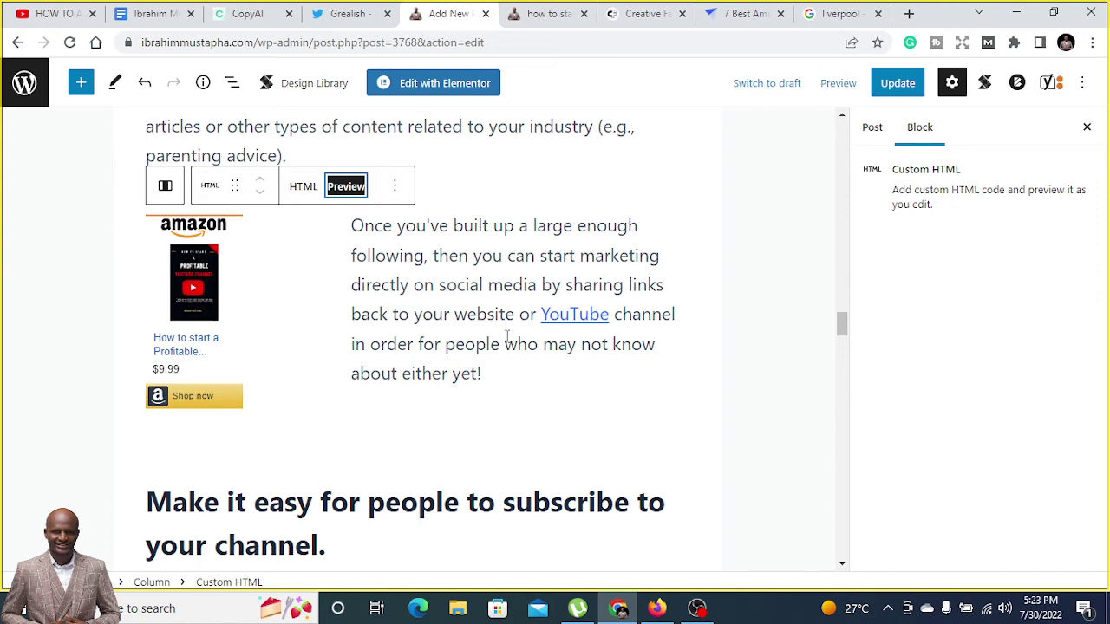
- Check the rendered product ad beside the social media paragraph and update the post
{"action": "scroll", "coordinate": [515, 359], "scroll_direction": "down", "scroll_amount": 1}
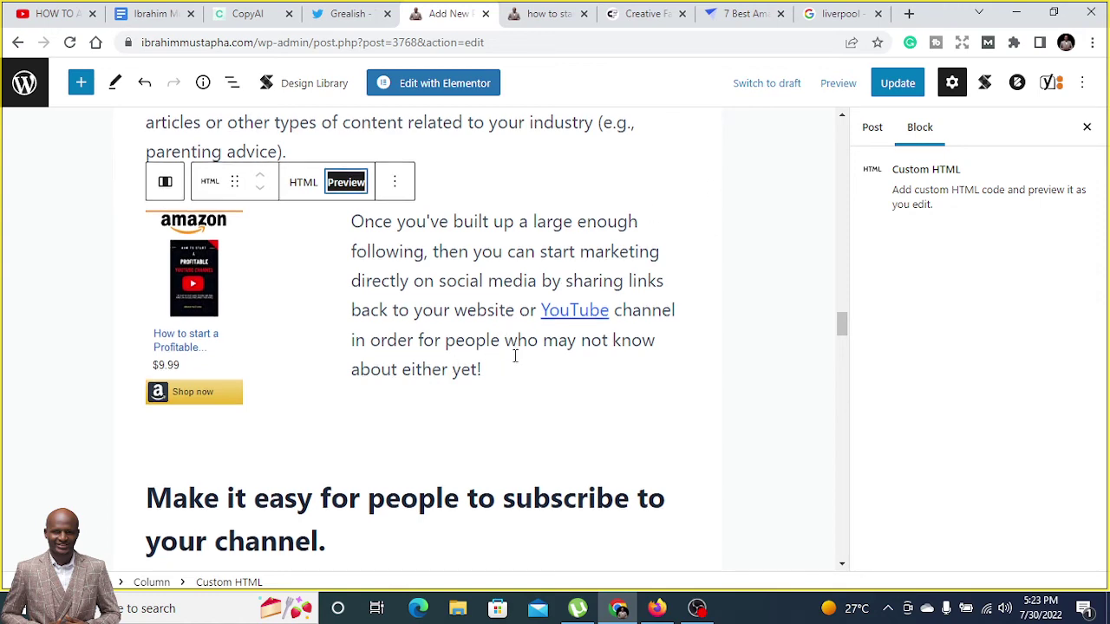
{"action": "scroll", "coordinate": [515, 362], "scroll_direction": "up", "scroll_amount": 2}
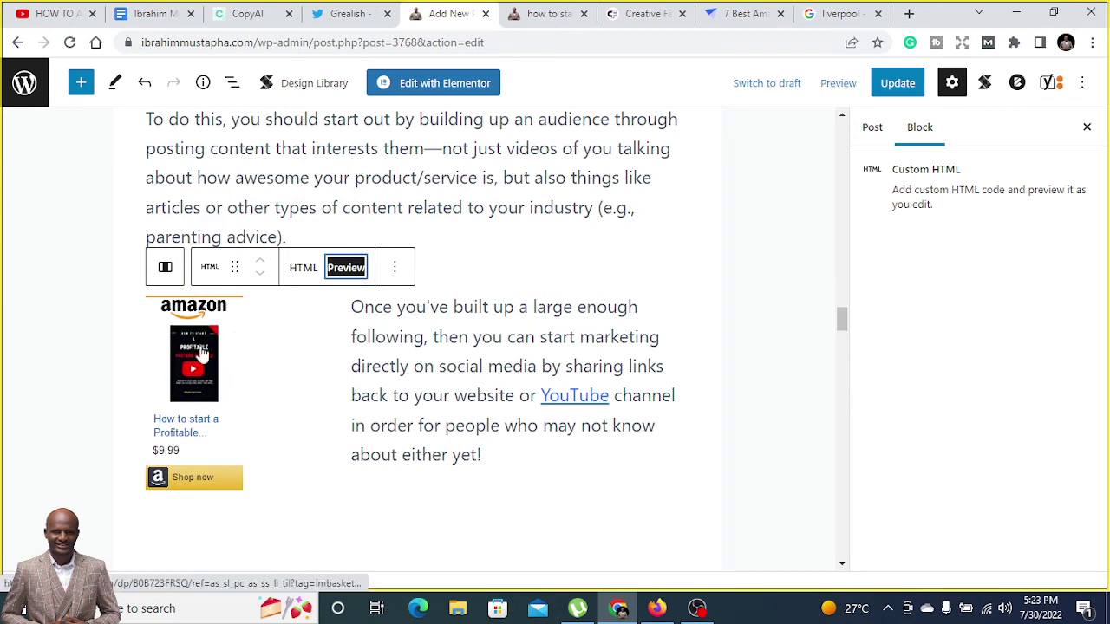
{"action": "scroll", "coordinate": [382, 442], "scroll_direction": "down", "scroll_amount": 2}
{"action": "scroll", "coordinate": [379, 446], "scroll_direction": "down", "scroll_amount": 1}
{"action": "scroll", "coordinate": [382, 433], "scroll_direction": "up", "scroll_amount": 3}
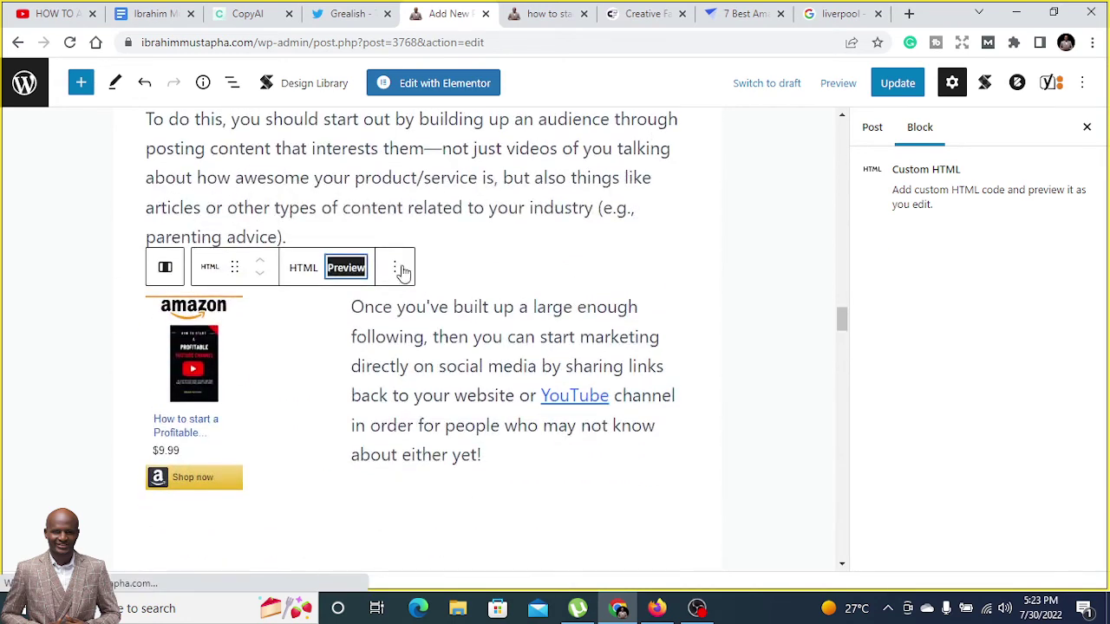
{"action": "left_click", "coordinate": [888, 87]}
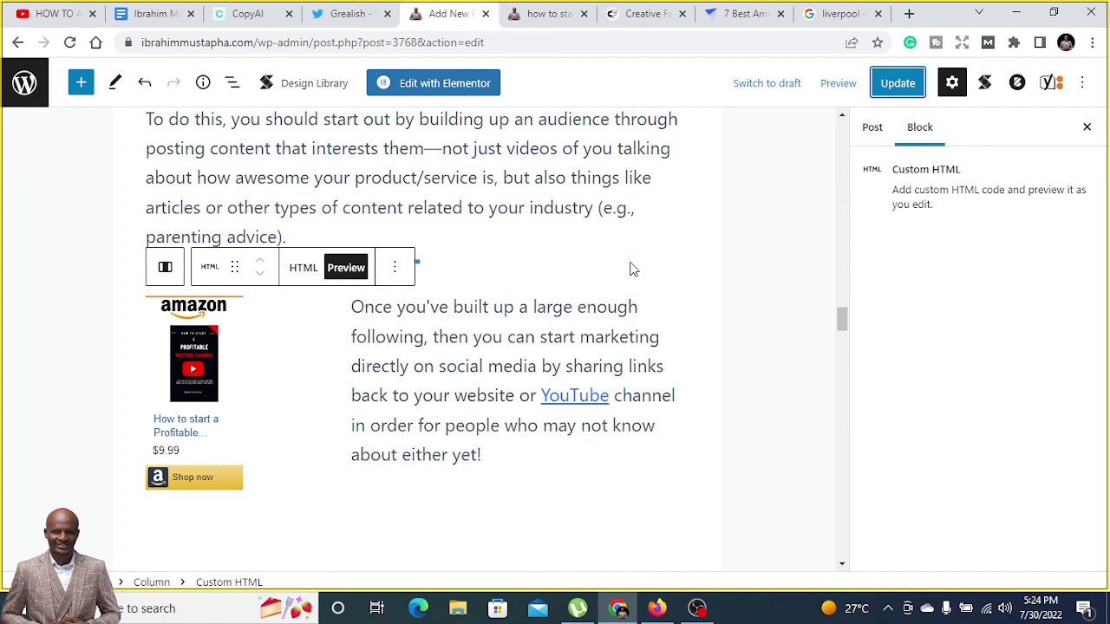
{"action": "mouse_move", "coordinate": [629, 268]}
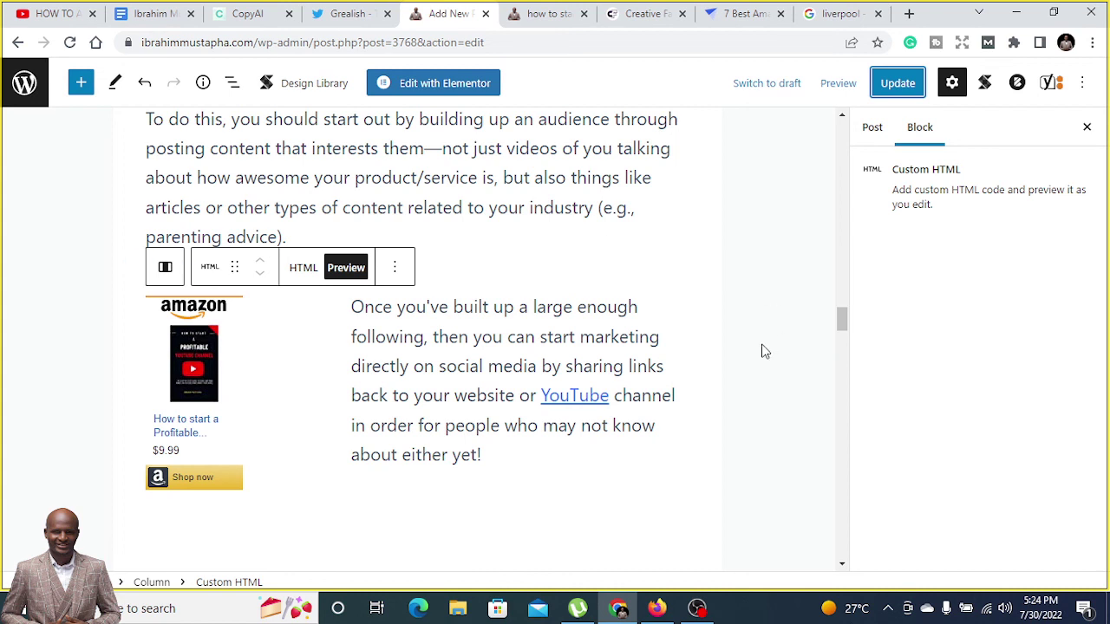